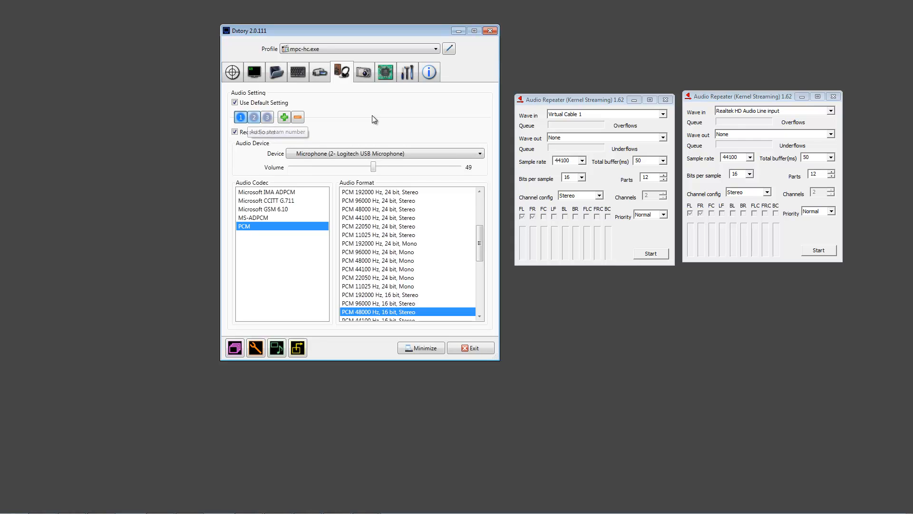
# Examine the recording device and audio format assigned to each of the three audio streams.
pyautogui.click(254, 117)
pyautogui.click(267, 117)
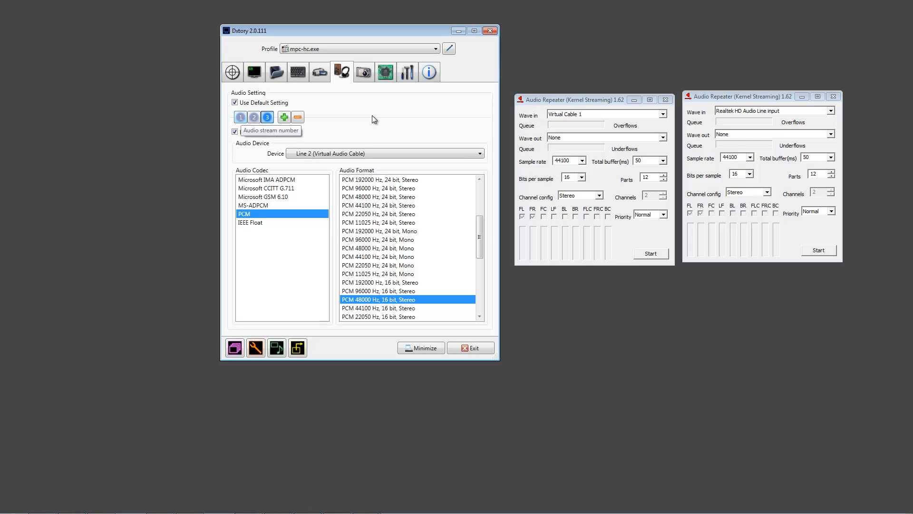
pyautogui.click(241, 117)
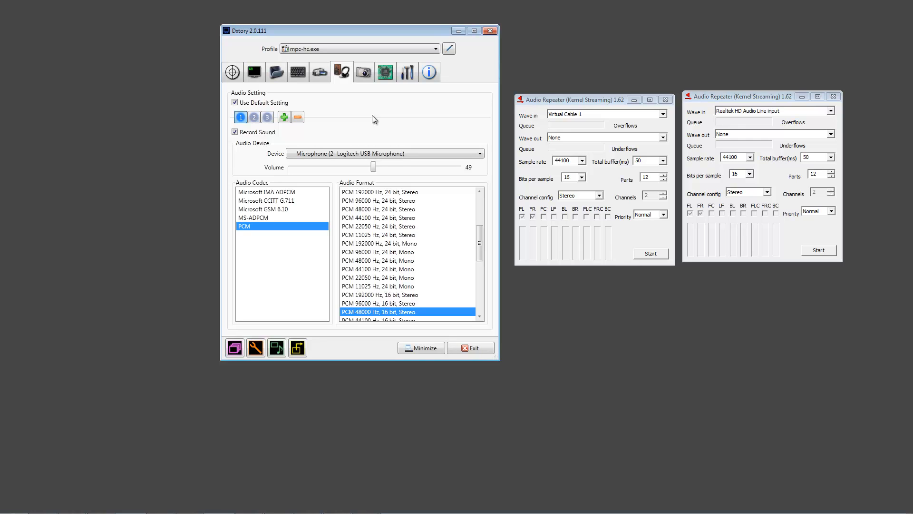
pyautogui.moveTo(558, 99)
pyautogui.mouseDown()
pyautogui.moveTo(563, 94)
pyautogui.moveTo(552, 95)
pyautogui.mouseUp()
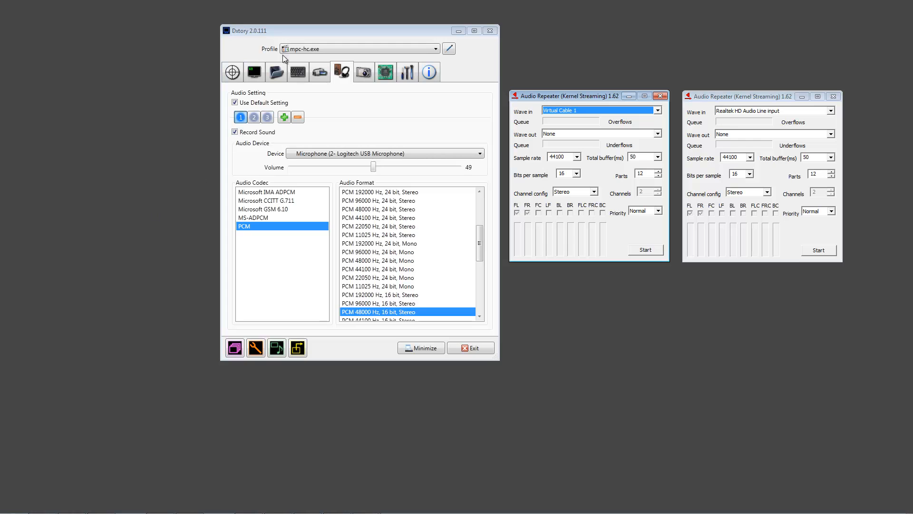
pyautogui.click(254, 119)
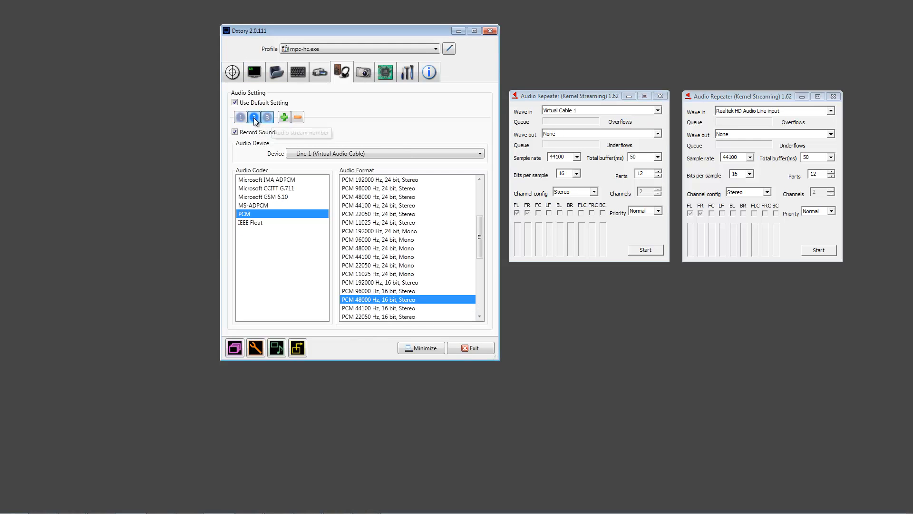
pyautogui.click(241, 117)
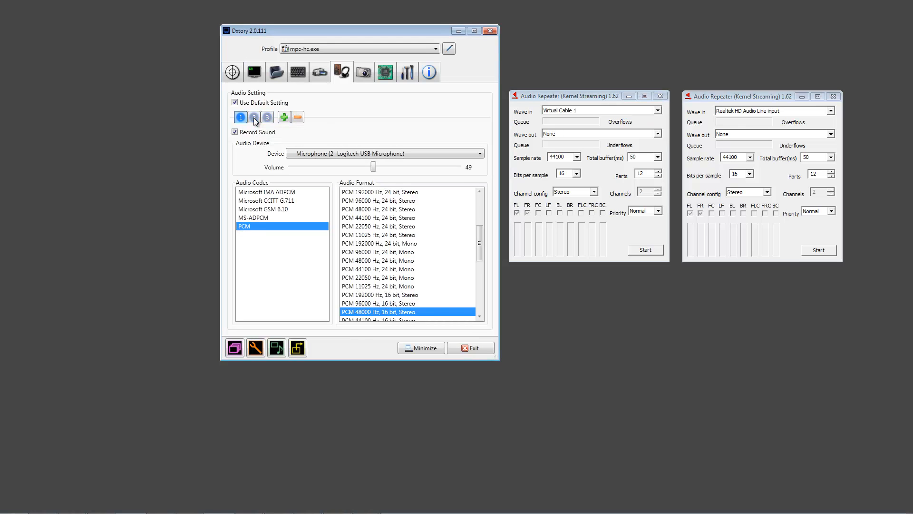
# Open the Virtual Audio Cable Control Panel, inspect the list of configured cables, and close it.
pyautogui.press('super')
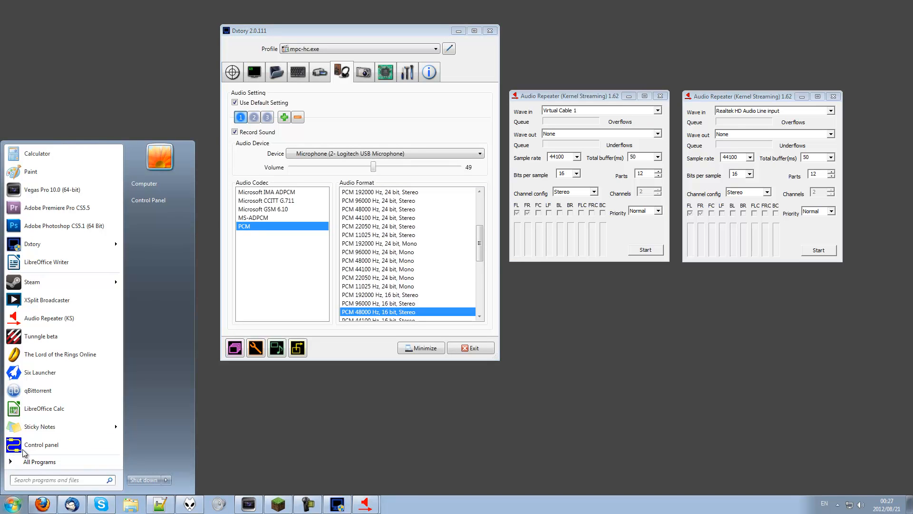
pyautogui.click(23, 449)
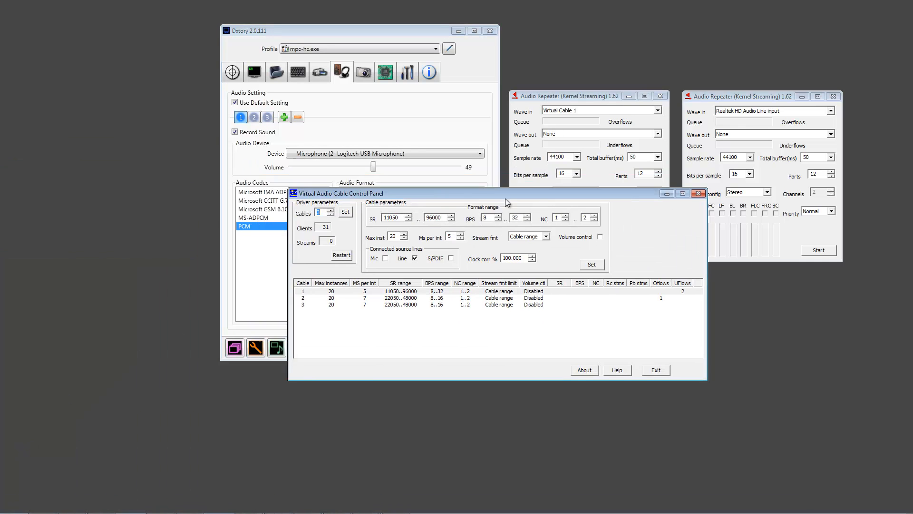
pyautogui.moveTo(549, 264); pyautogui.dragTo(515, 279)
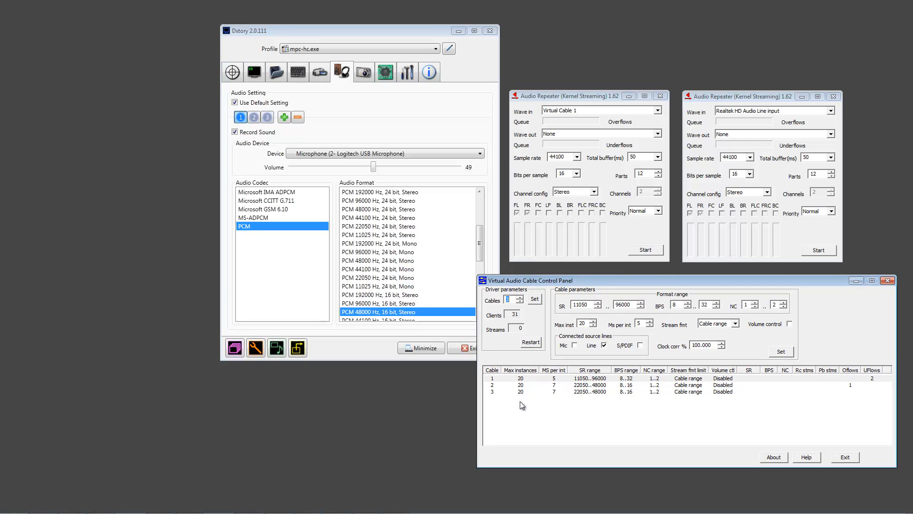
pyautogui.click(887, 281)
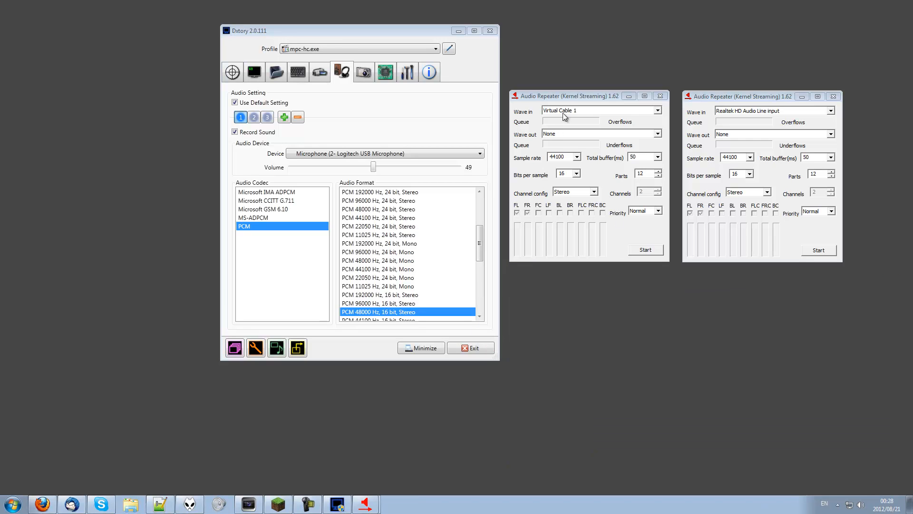
# Set the wave output of the repeater that takes Virtual Cable 1 as input to Virtual Cable 2.
pyautogui.click(569, 98)
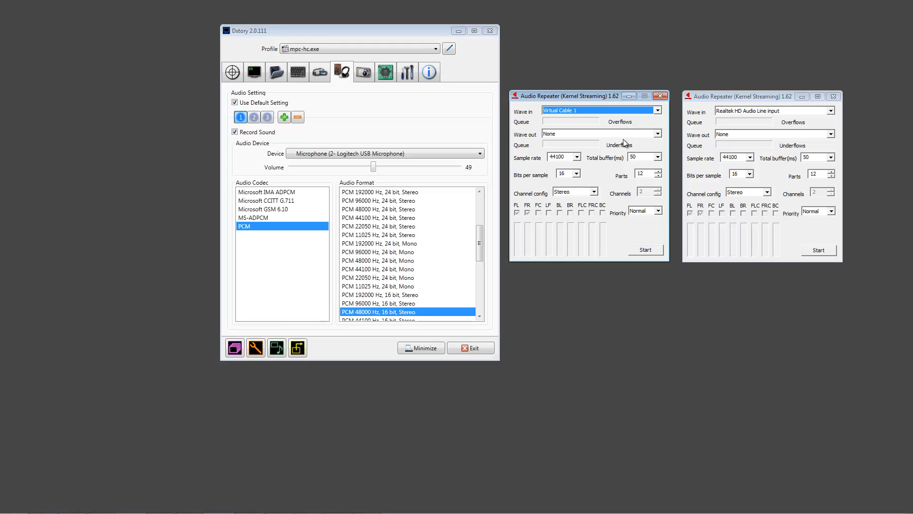
pyautogui.click(610, 134)
pyautogui.click(600, 180)
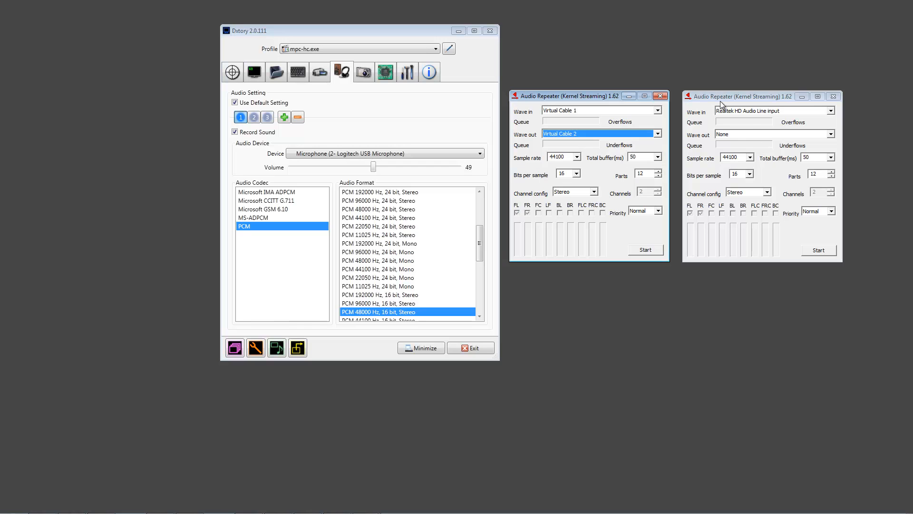
# Configure the second audio repeater with Virtual Cable 2 as wave in and Realtek HD Audio output as wave out.
pyautogui.click(730, 134)
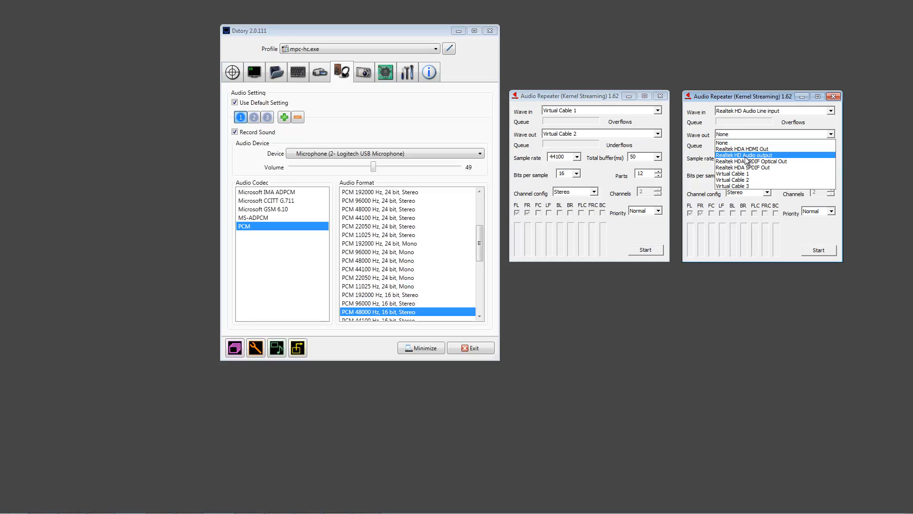
pyautogui.click(734, 113)
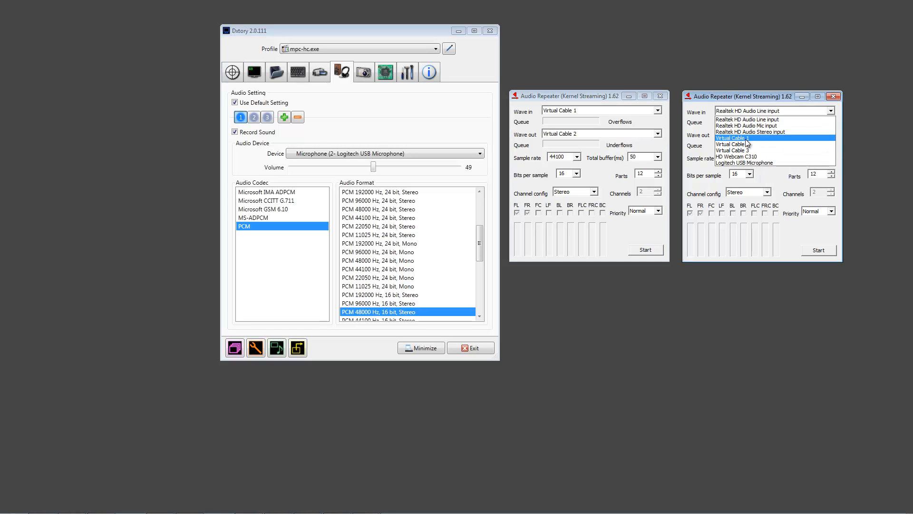
pyautogui.click(757, 134)
pyautogui.click(759, 130)
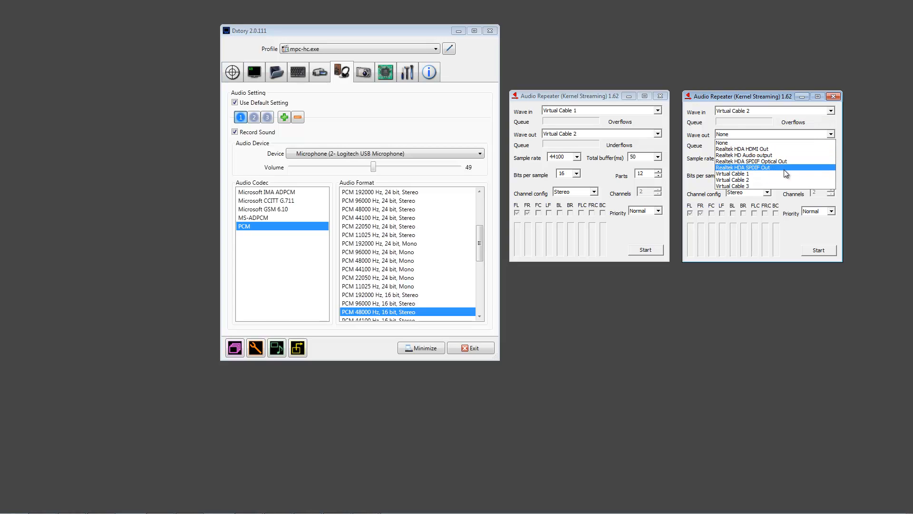
pyautogui.click(780, 155)
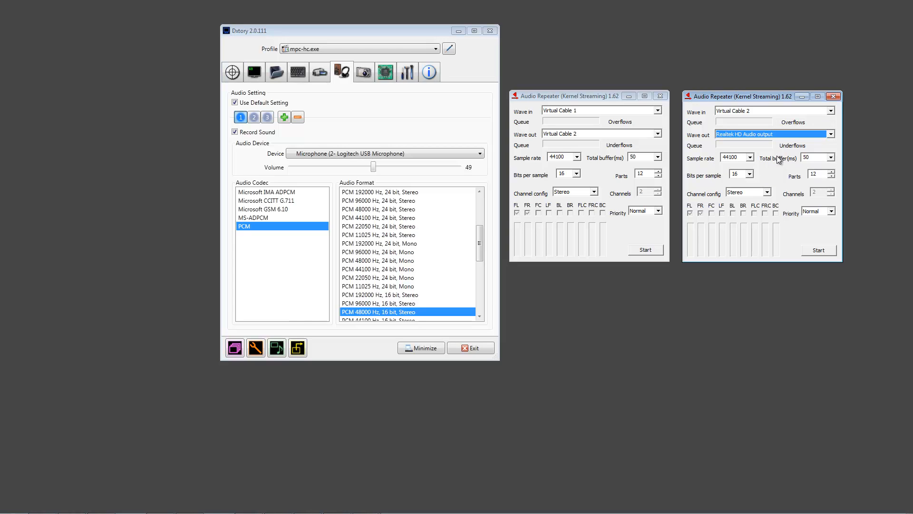
# Set the parts to 5 and the total buffer to 100 ms in both audio repeaters.
pyautogui.doubleClick(643, 173)
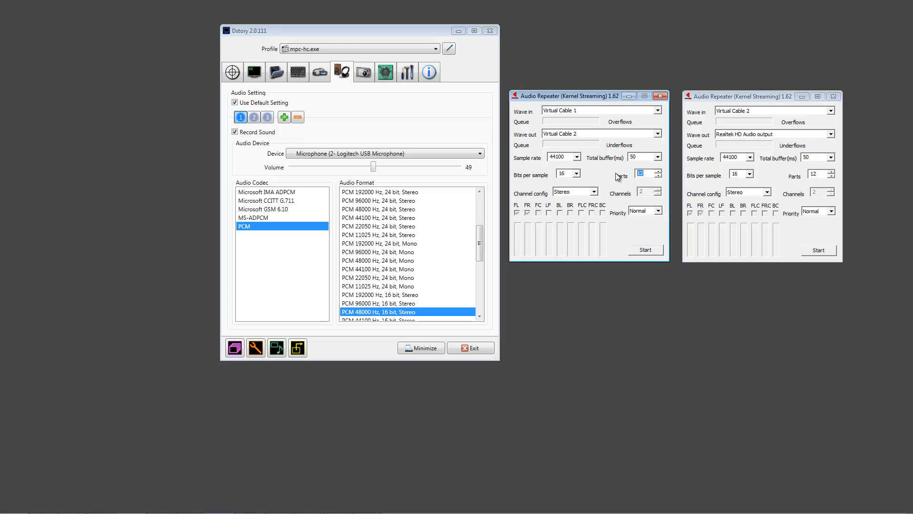
pyautogui.write('5')
pyautogui.doubleClick(815, 174)
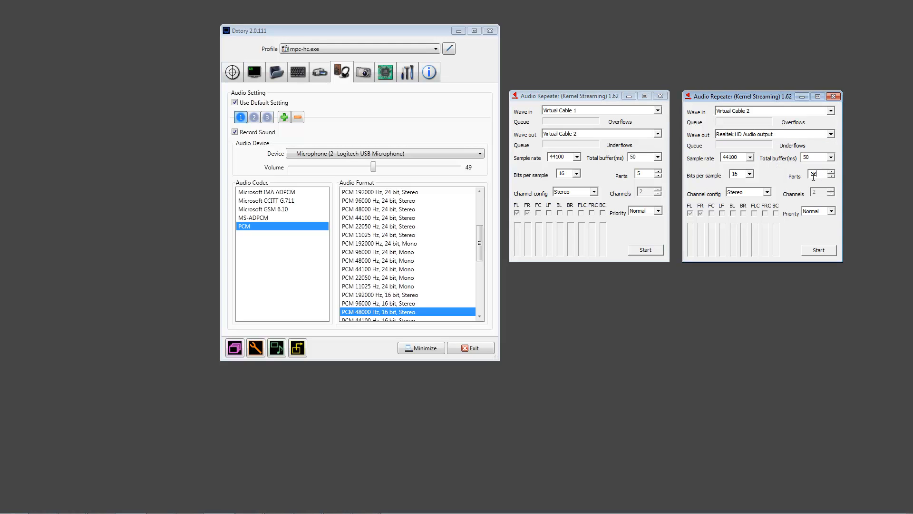
pyautogui.write('5')
pyautogui.doubleClick(632, 157)
pyautogui.write('100')
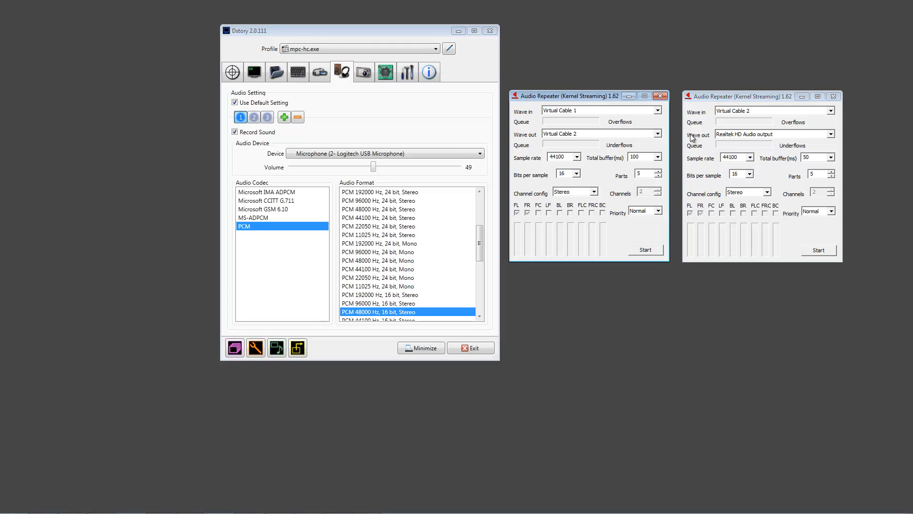
pyautogui.doubleClick(806, 158)
pyautogui.write('100')
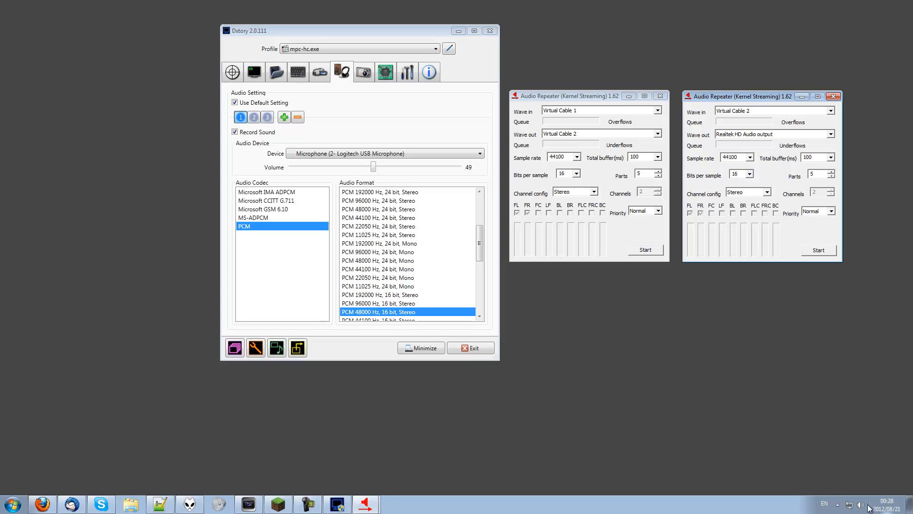
# Make Line 1 (Virtual Audio Cable) the default playback device in the Windows sound settings.
pyautogui.click(842, 505)
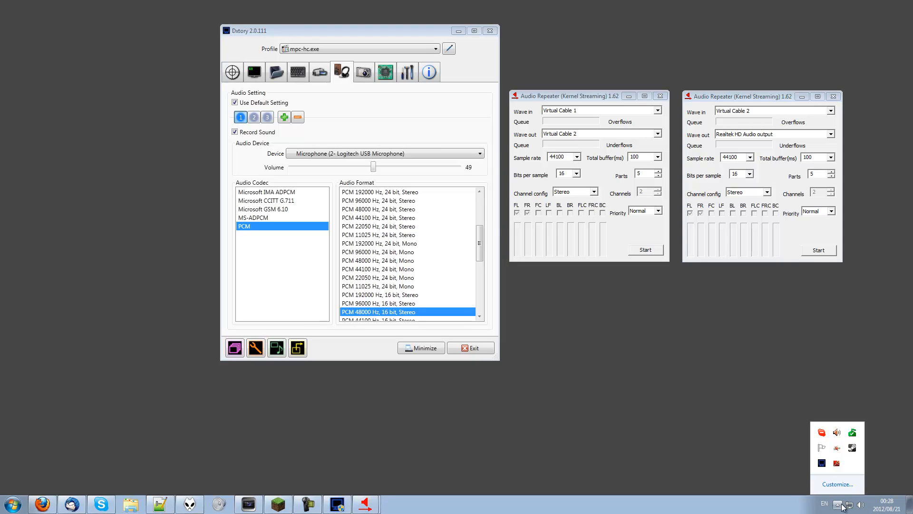
pyautogui.rightClick(861, 505)
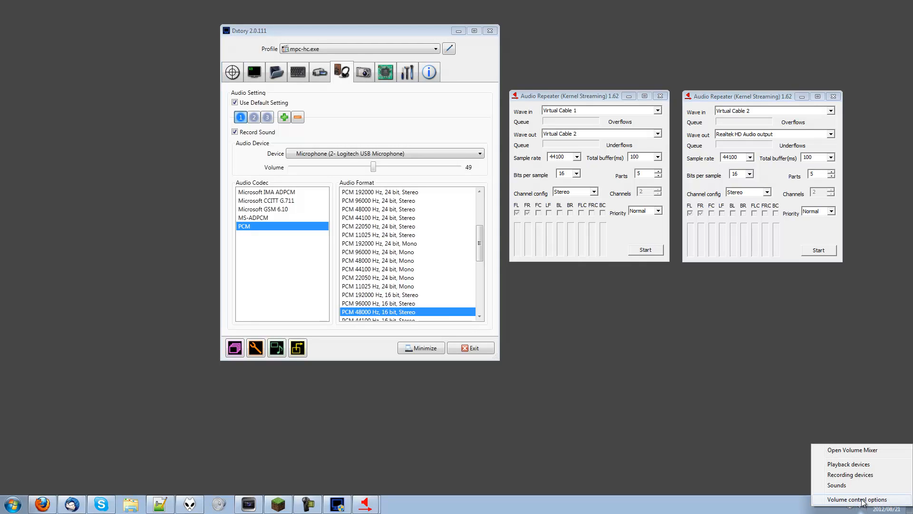
pyautogui.click(853, 465)
pyautogui.scroll(-1, 112, 177)
pyautogui.rightClick(151, 233)
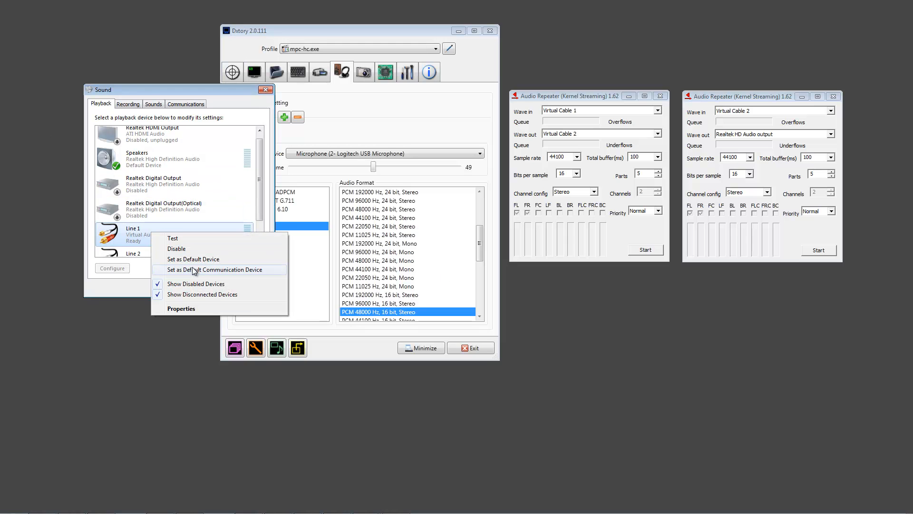
pyautogui.click(194, 259)
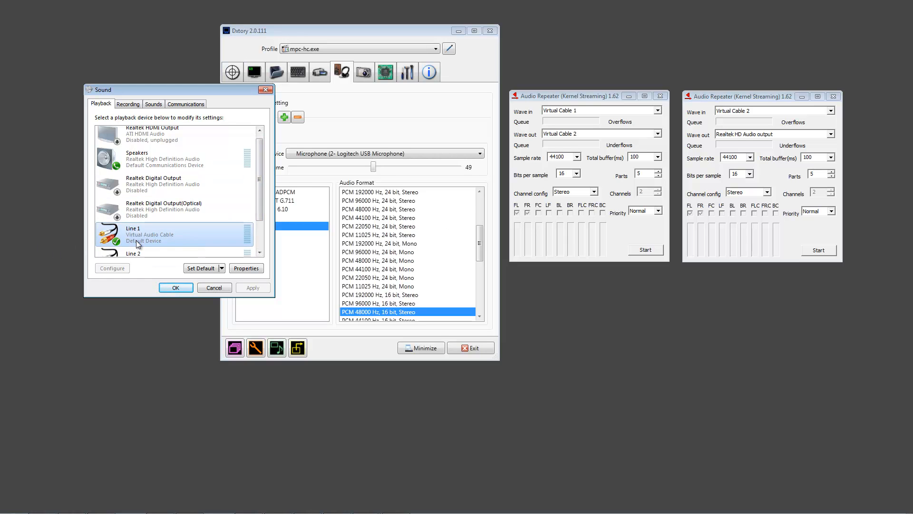
# Check the recording device of audio stream 2 in Dxtory and return to stream 1.
pyautogui.click(426, 117)
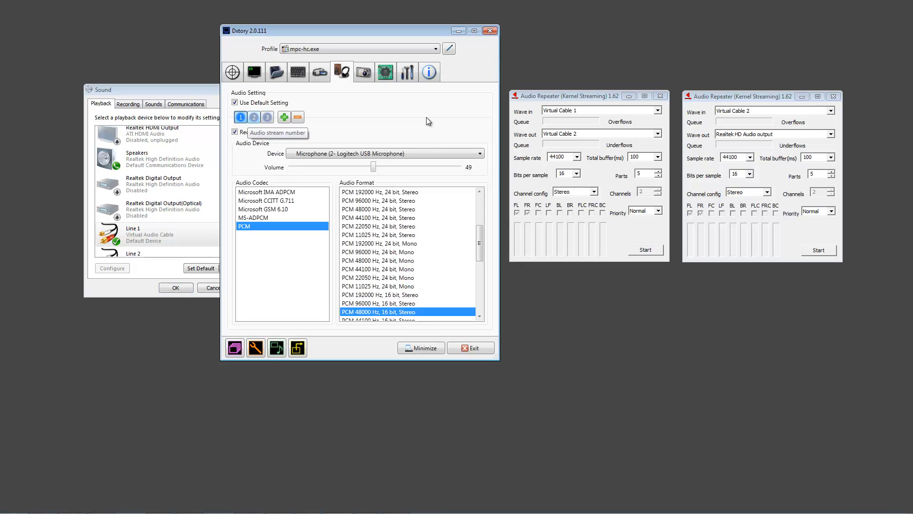
pyautogui.click(253, 118)
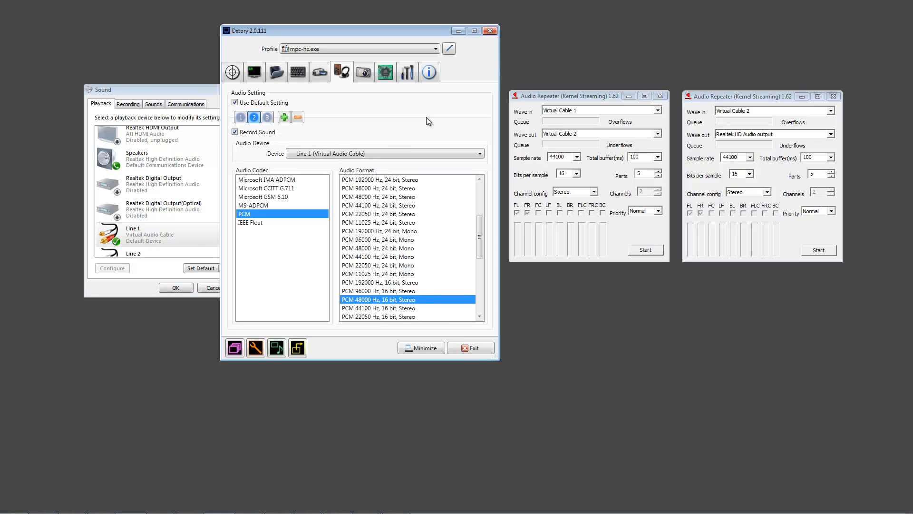
pyautogui.click(241, 117)
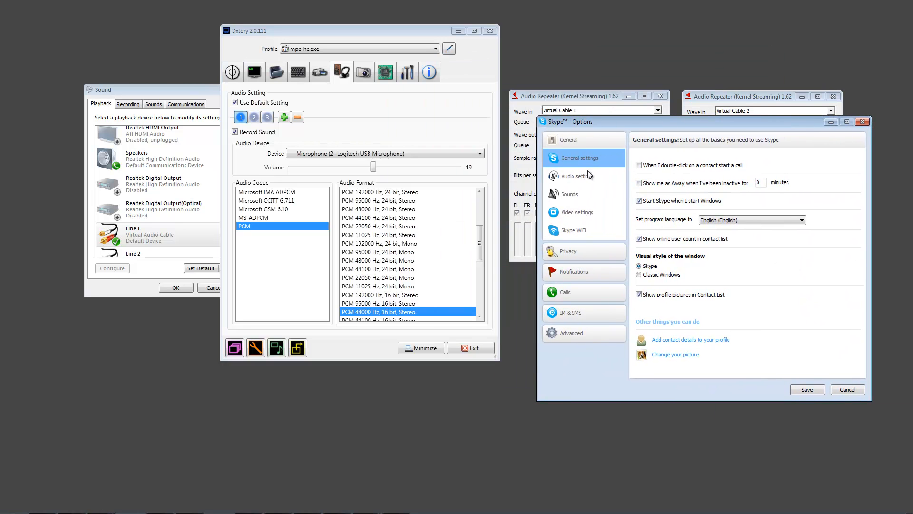
# Review the speaker devices offered in Skype's audio settings and close the options without saving.
pyautogui.click(590, 172)
pyautogui.click(764, 213)
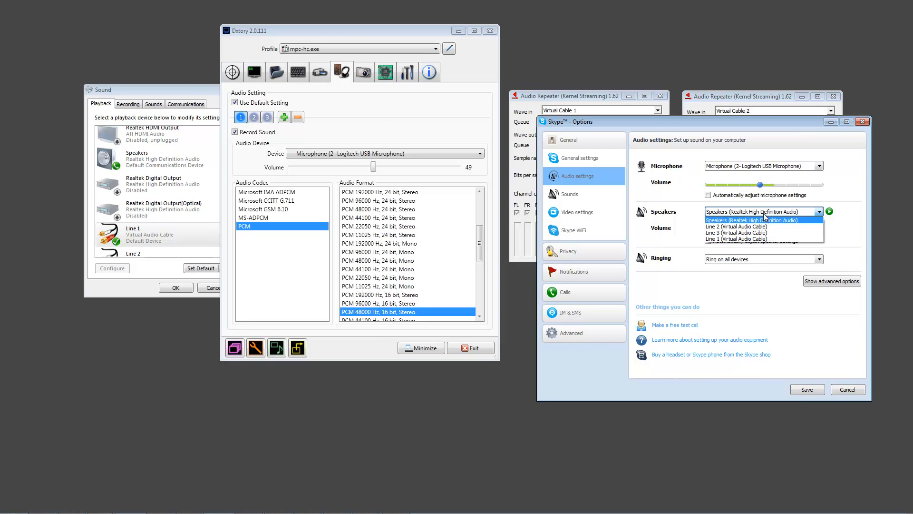
pyautogui.click(838, 397)
pyautogui.click(863, 122)
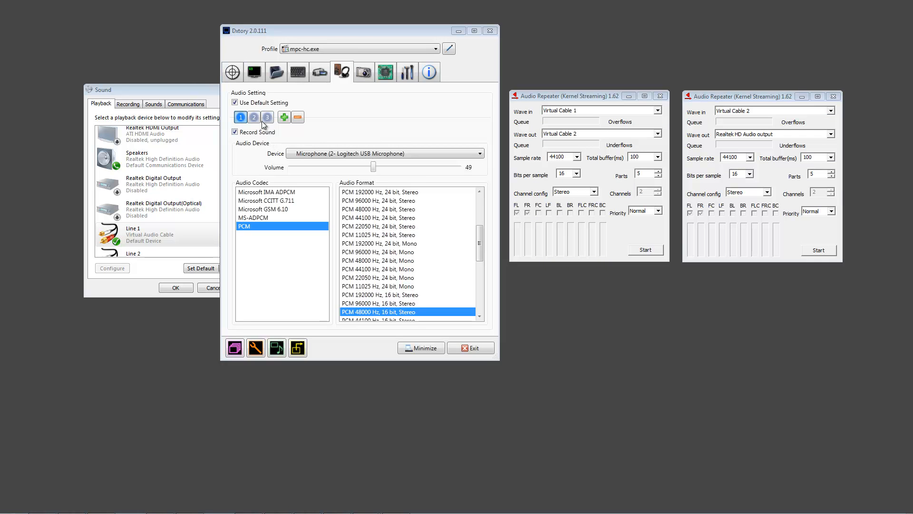
# Set the recording device of audio stream 2 to Speakers (Realtek High Definition Audio) in Dxtory.
pyautogui.click(255, 117)
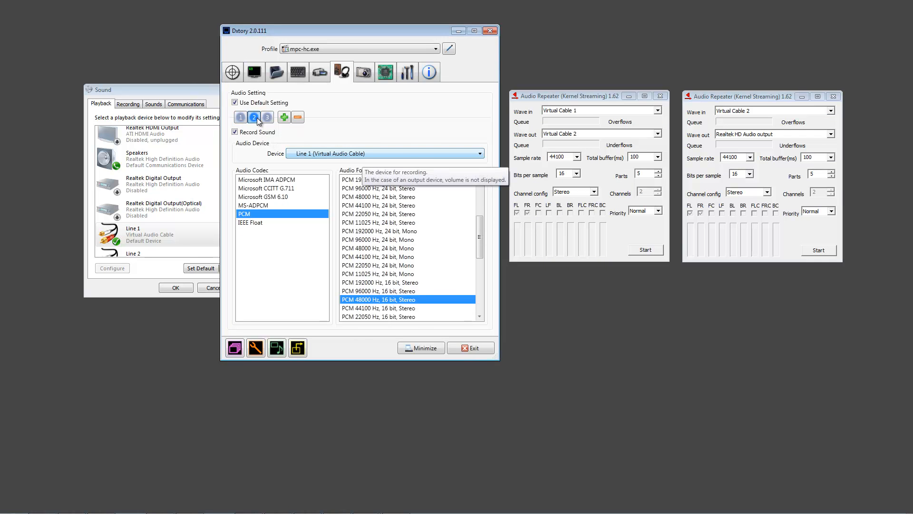
pyautogui.click(362, 154)
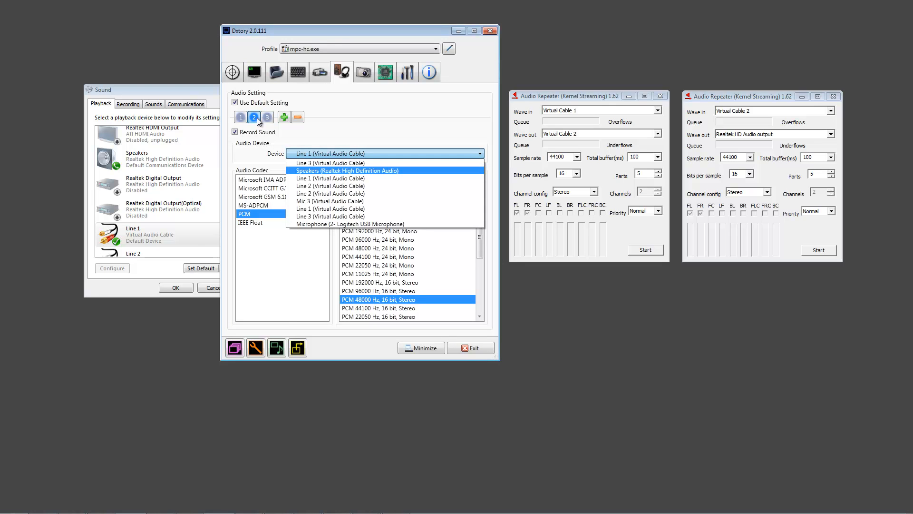
pyautogui.click(257, 119)
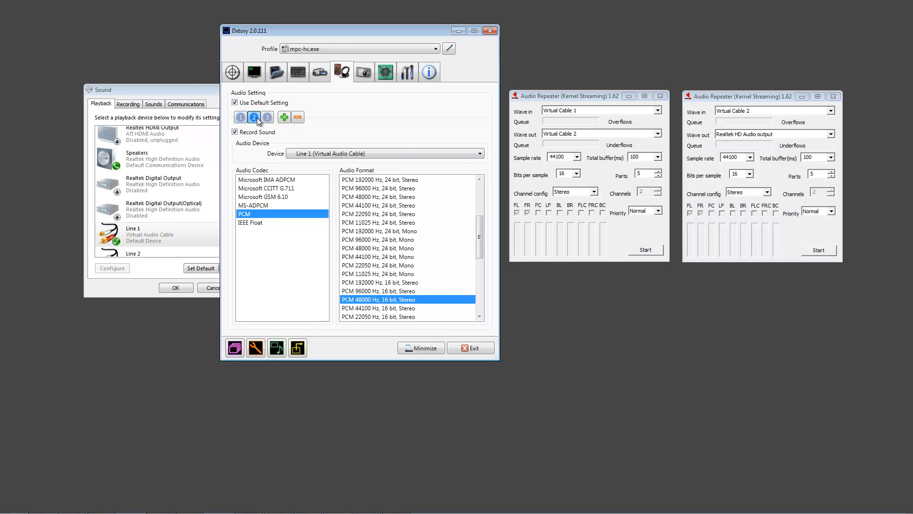
pyautogui.click(240, 117)
pyautogui.click(256, 118)
pyautogui.click(363, 154)
pyautogui.press('Return')
# Close both Audio Repeater windows.
pyautogui.click(661, 95)
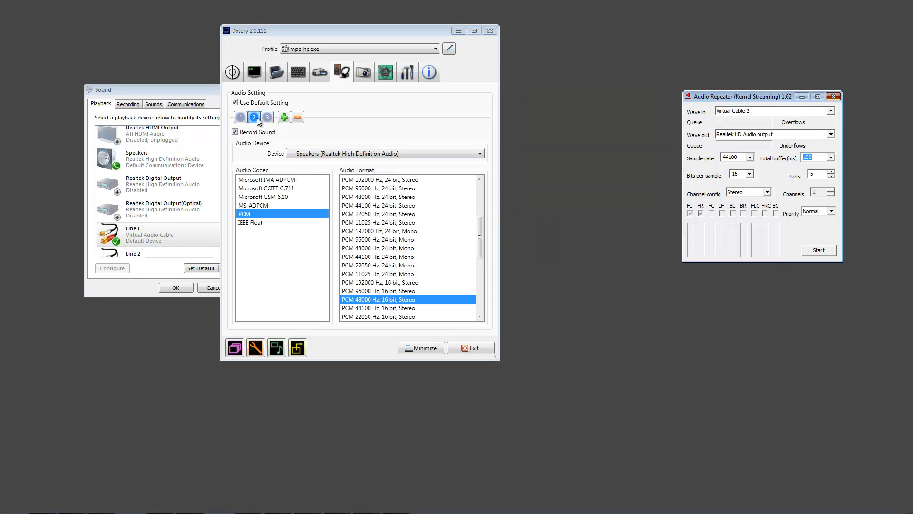
pyautogui.click(834, 96)
pyautogui.click(838, 504)
pyautogui.click(774, 313)
# Make the Realtek Speakers the default playback device and close the Sound settings.
pyautogui.click(178, 96)
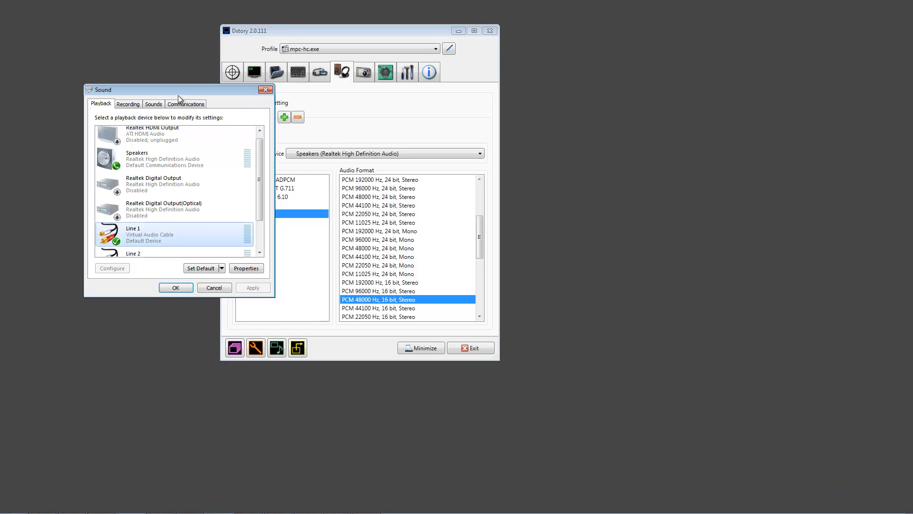
pyautogui.rightClick(163, 169)
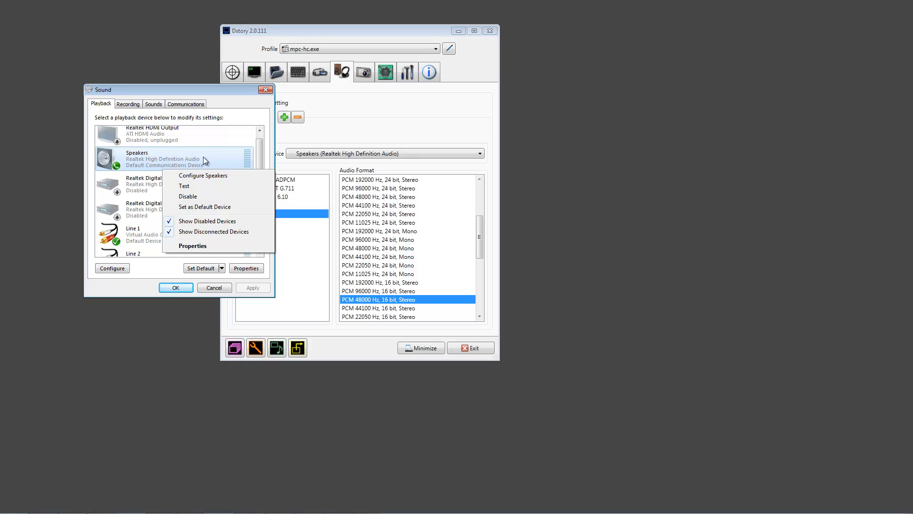
pyautogui.click(202, 207)
pyautogui.click(265, 90)
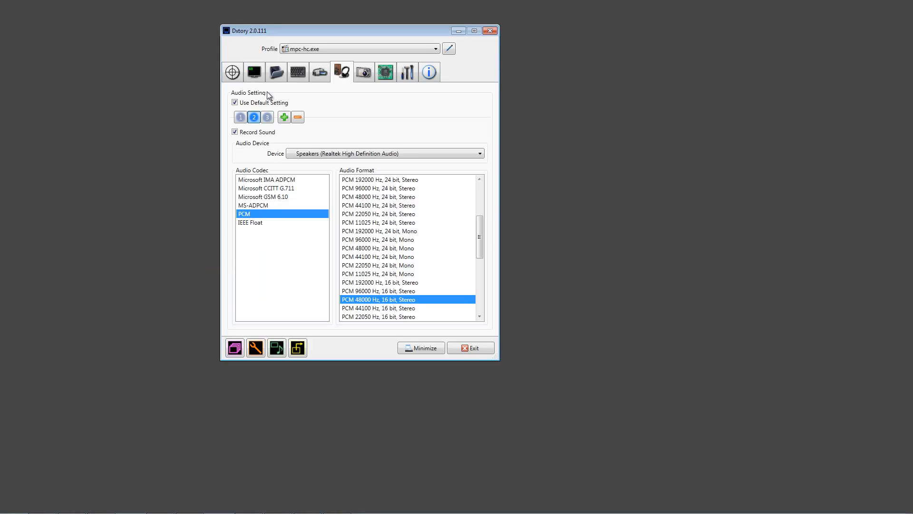
# Display Dxtory's movie settings, bring up the Minecraft window and place the two windows side by side.
pyautogui.click(320, 72)
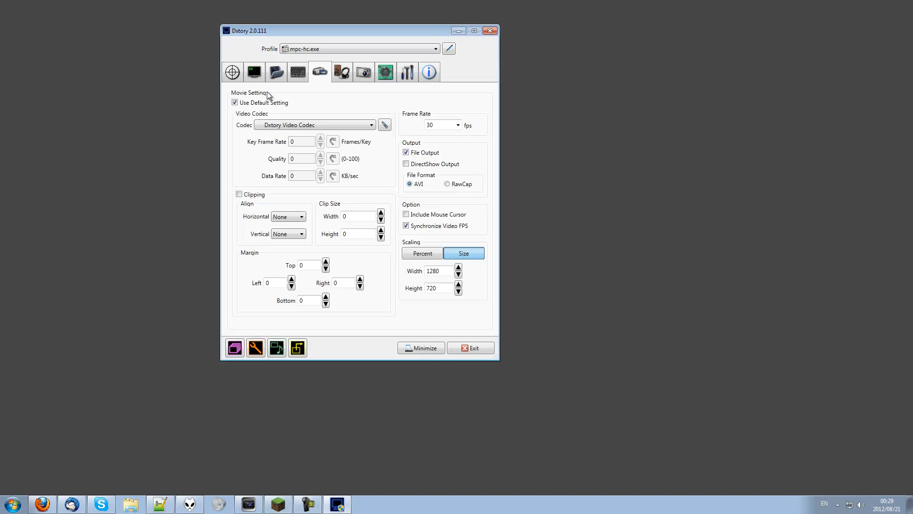
pyautogui.click(278, 504)
pyautogui.moveTo(380, 142); pyautogui.dragTo(611, 86)
pyautogui.moveTo(463, 34); pyautogui.dragTo(354, 31)
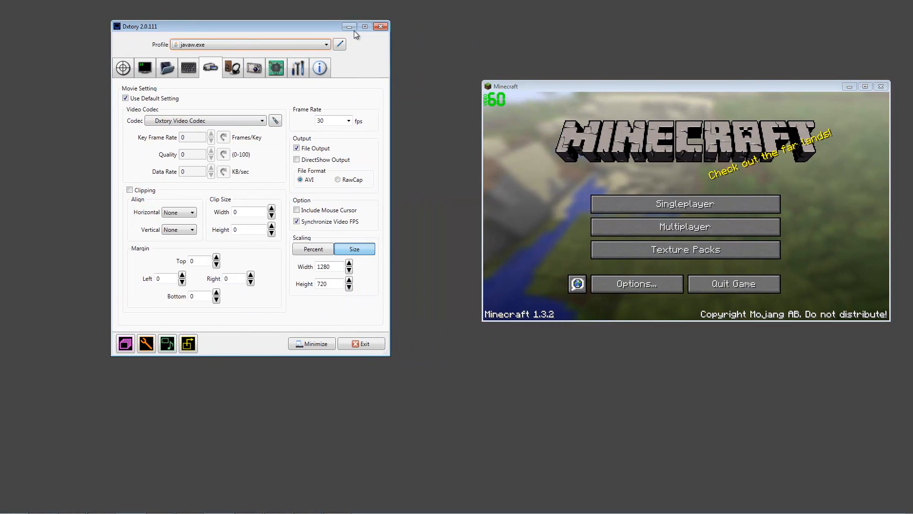
# Review the folder for saved movies and the scaling width and height in the javaw.exe profile.
pyautogui.click(167, 67)
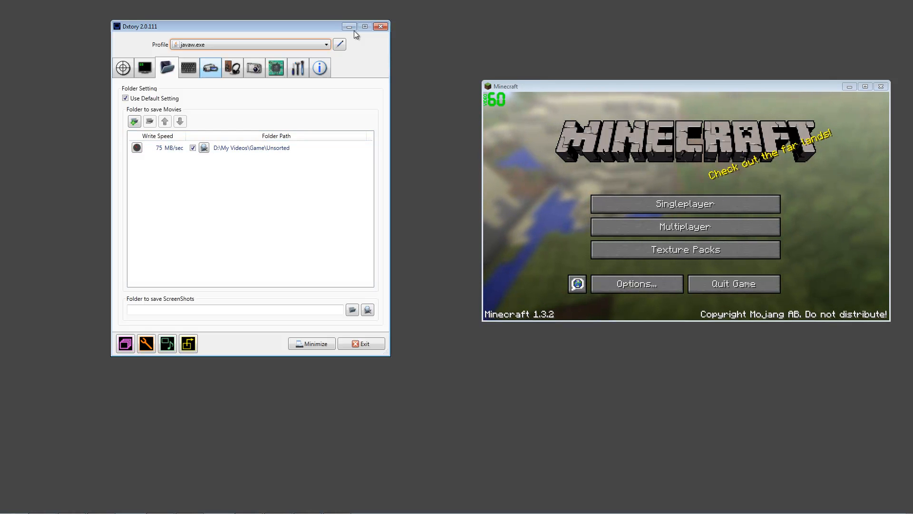
pyautogui.click(211, 68)
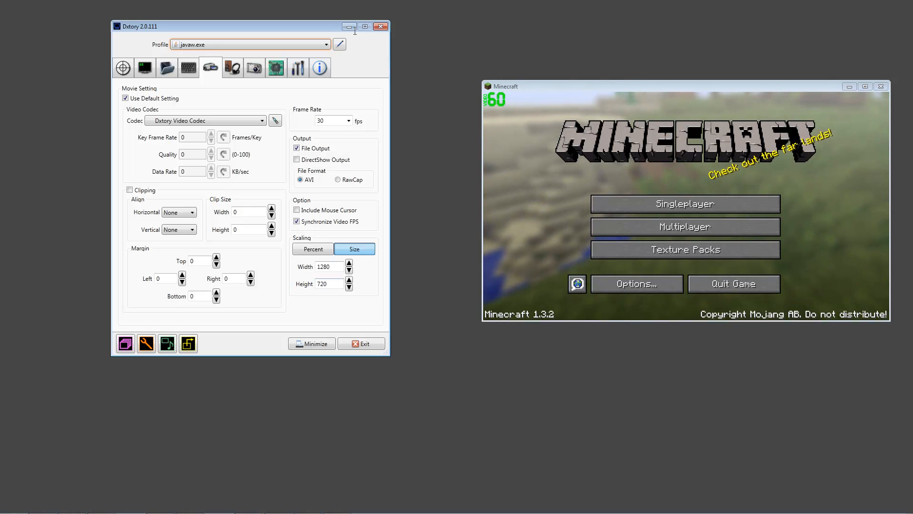
pyautogui.press('Tab')
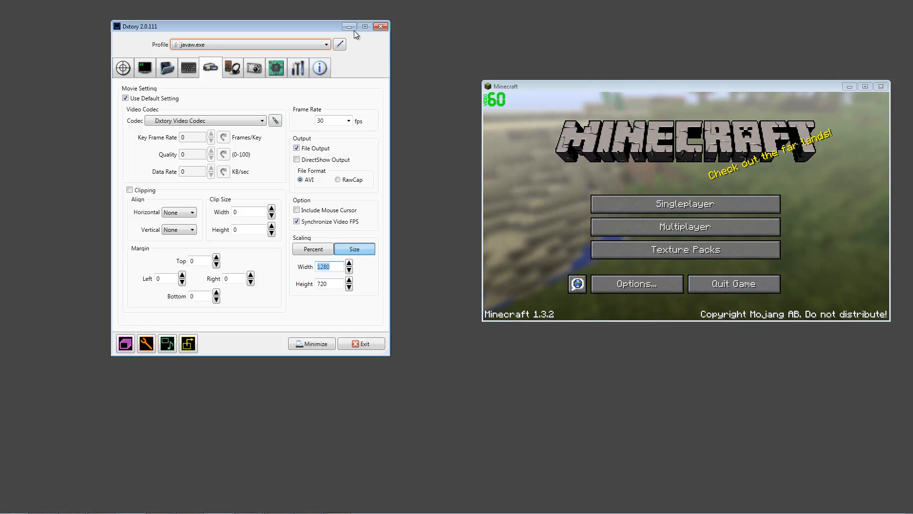
pyautogui.press('Tab')
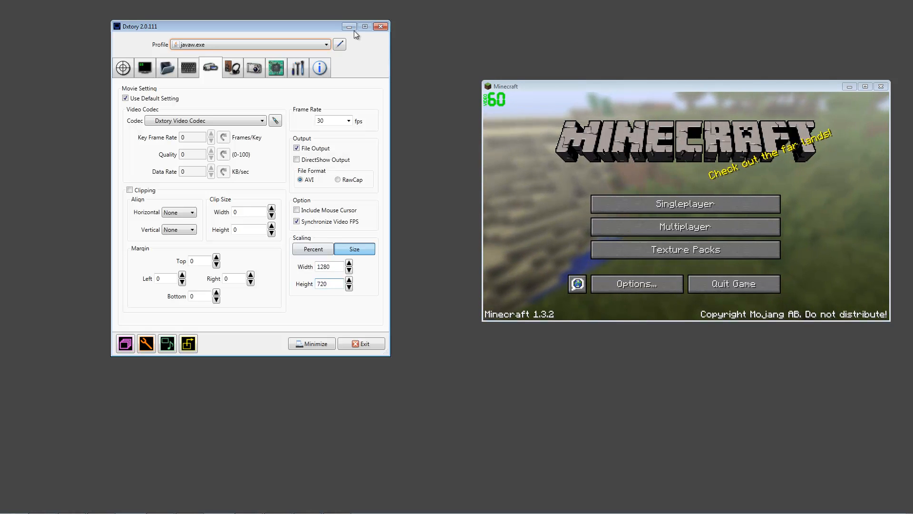
pyautogui.press('Tab')
# Review the available video codecs and the format options of the Dxtory Video Codec, keeping the current choices.
pyautogui.click(247, 120)
pyautogui.click(247, 121)
pyautogui.click(275, 121)
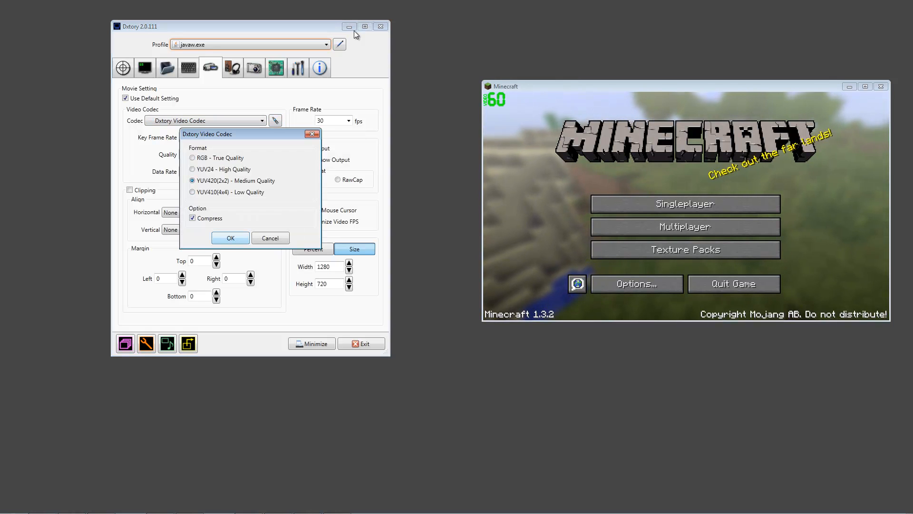
pyautogui.press('Return')
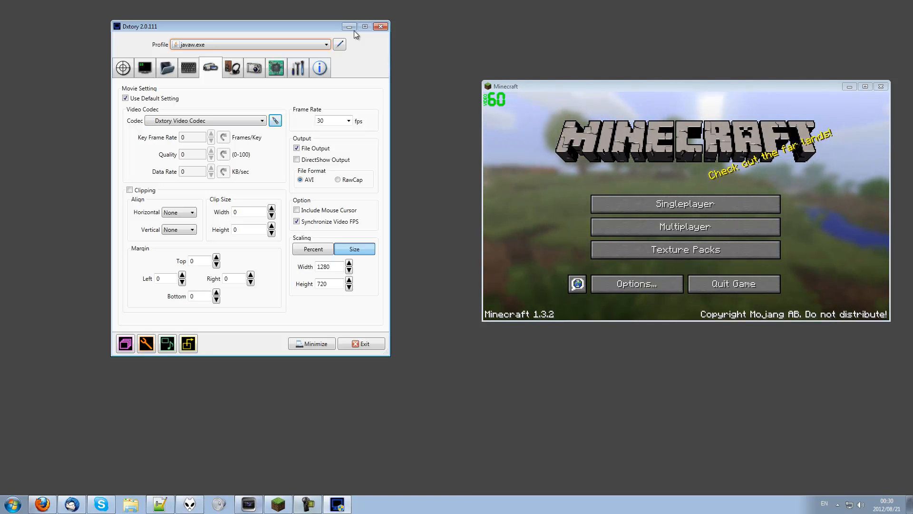
pyautogui.click(249, 504)
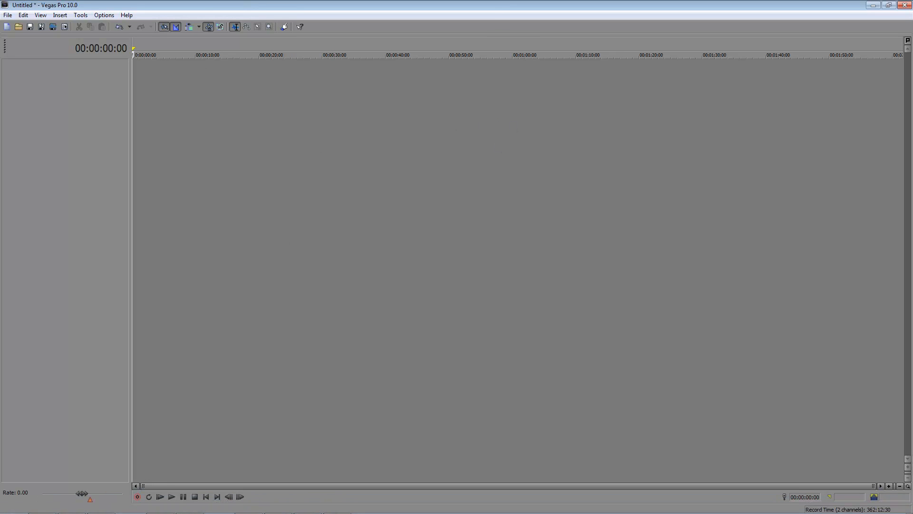
pyautogui.moveTo(912, 173); pyautogui.dragTo(209, 149)
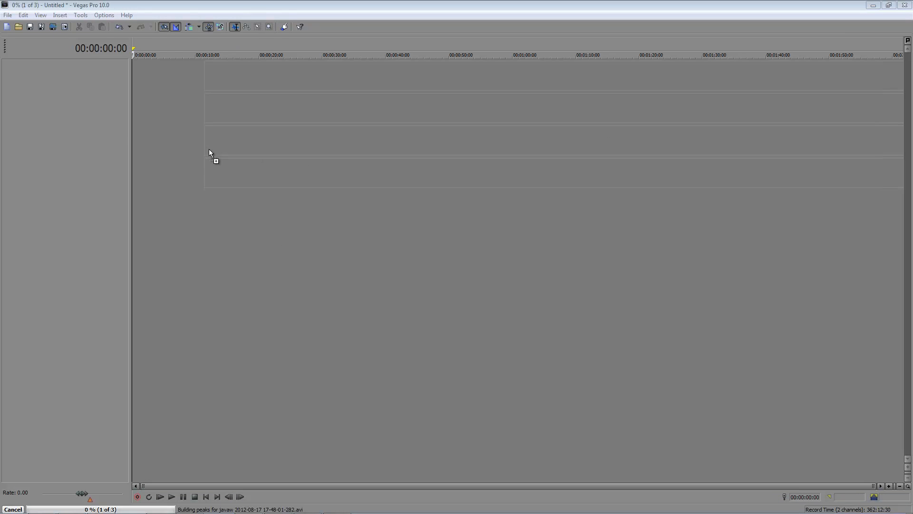
pyautogui.moveTo(154, 141); pyautogui.dragTo(134, 135)
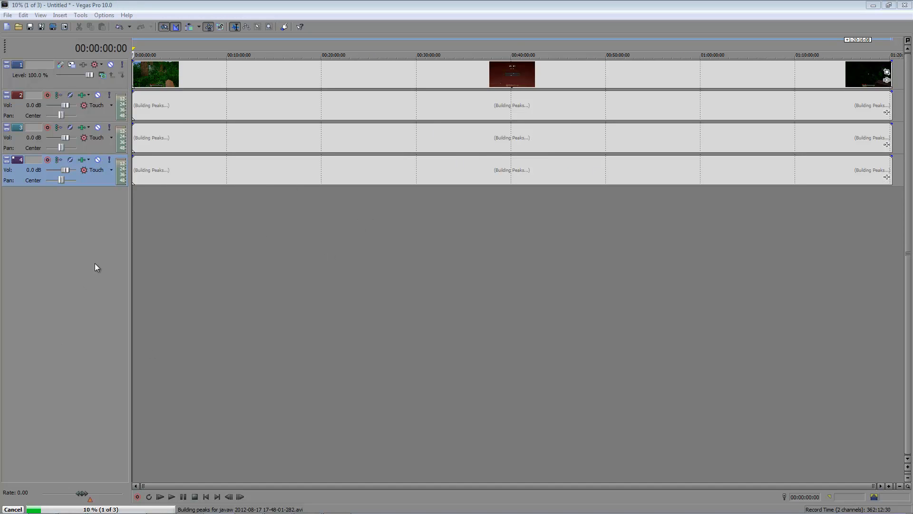
# Split the recording's video and audio tracks at about 15 minutes.
pyautogui.moveTo(164, 205); pyautogui.dragTo(372, 194)
pyautogui.click(264, 239)
pyautogui.click(225, 237)
pyautogui.click(270, 232)
pyautogui.click(375, 241)
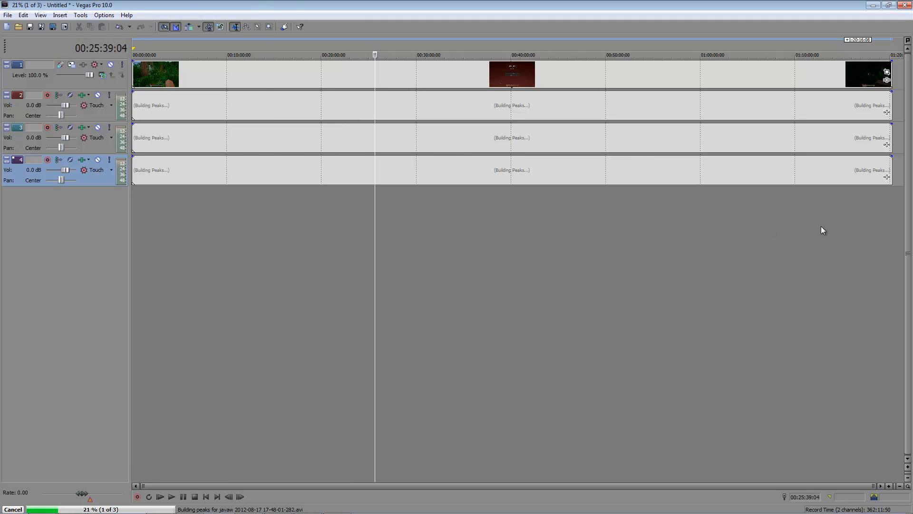
pyautogui.click(249, 212)
pyautogui.click(316, 233)
pyautogui.click(284, 242)
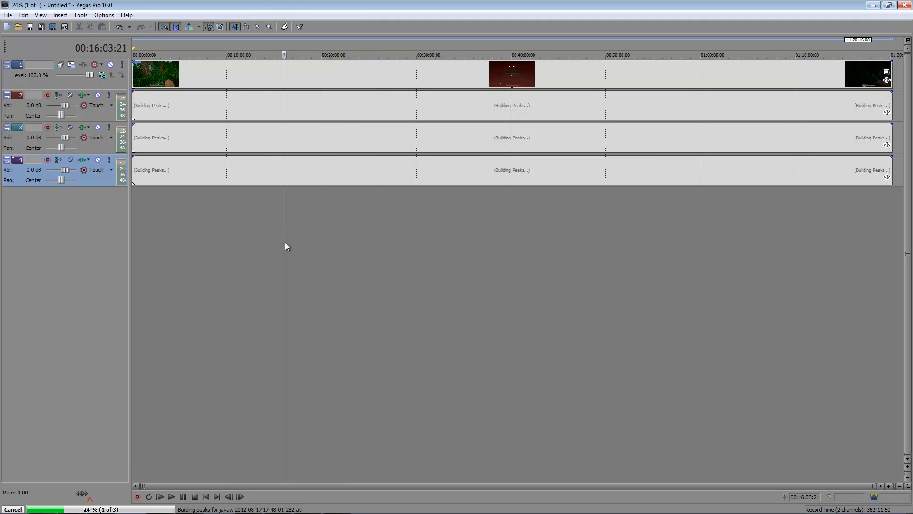
pyautogui.click(274, 253)
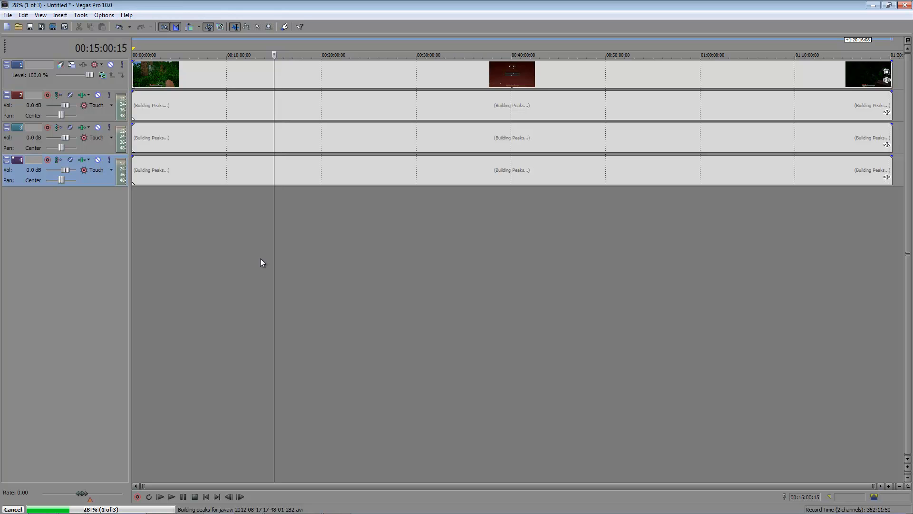
pyautogui.press('s')
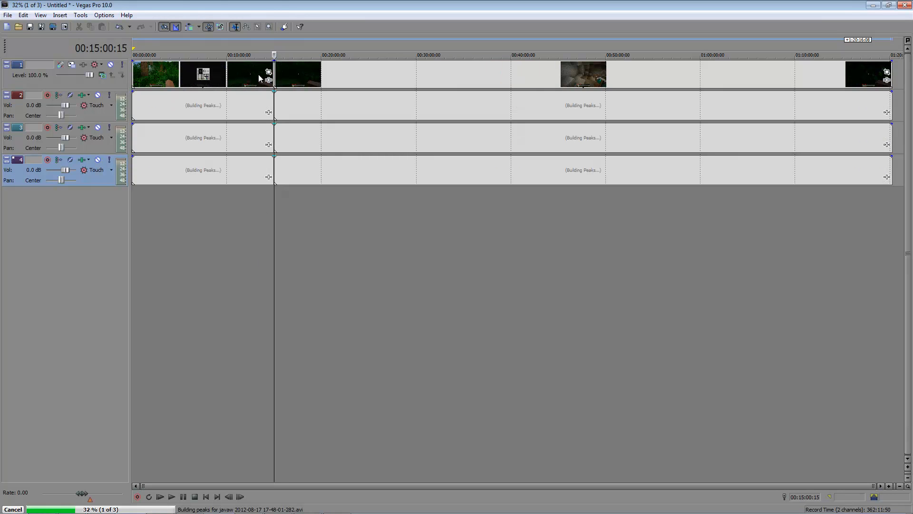
# Create a region named "part 1" spanning the first clip on the timeline.
pyautogui.click(188, 80)
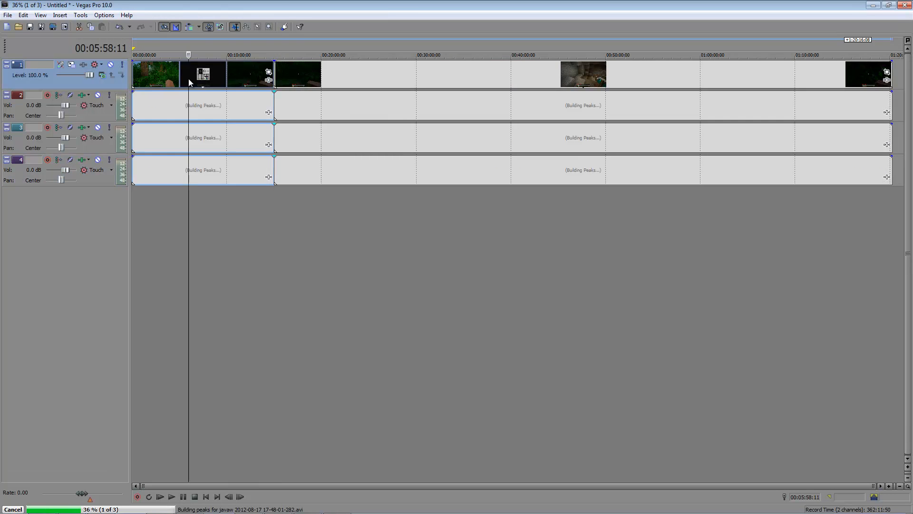
pyautogui.doubleClick(196, 76)
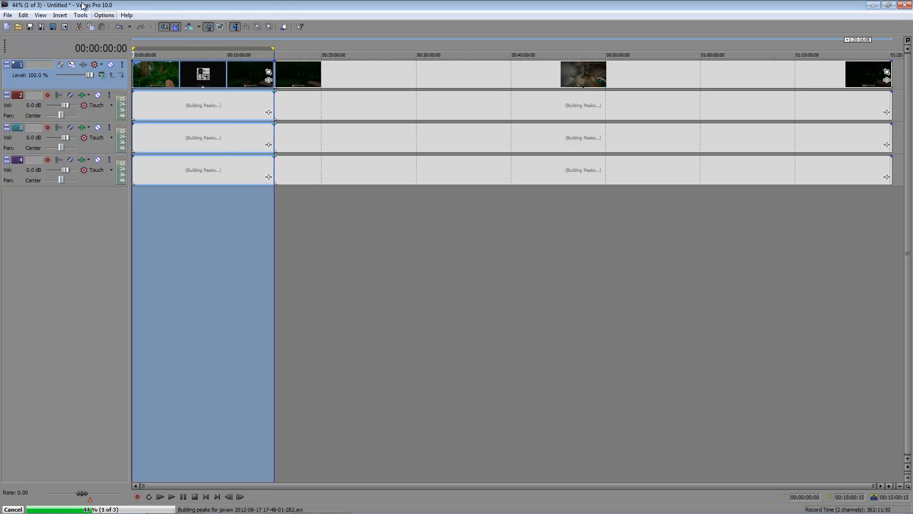
pyautogui.press('m')
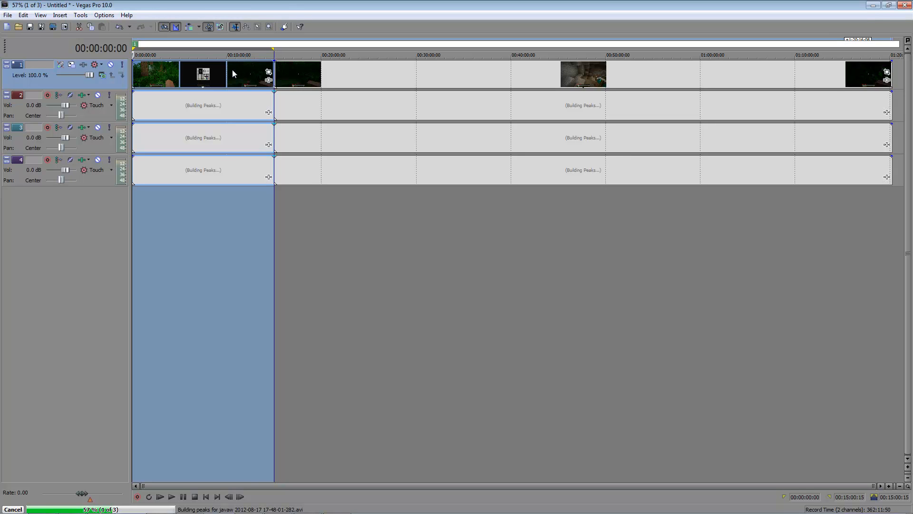
pyautogui.write('part 1')
# Split the remaining recording on all tracks at about 30 minutes 40 seconds.
pyautogui.click(387, 222)
pyautogui.click(412, 220)
pyautogui.click(422, 220)
pyautogui.press('s')
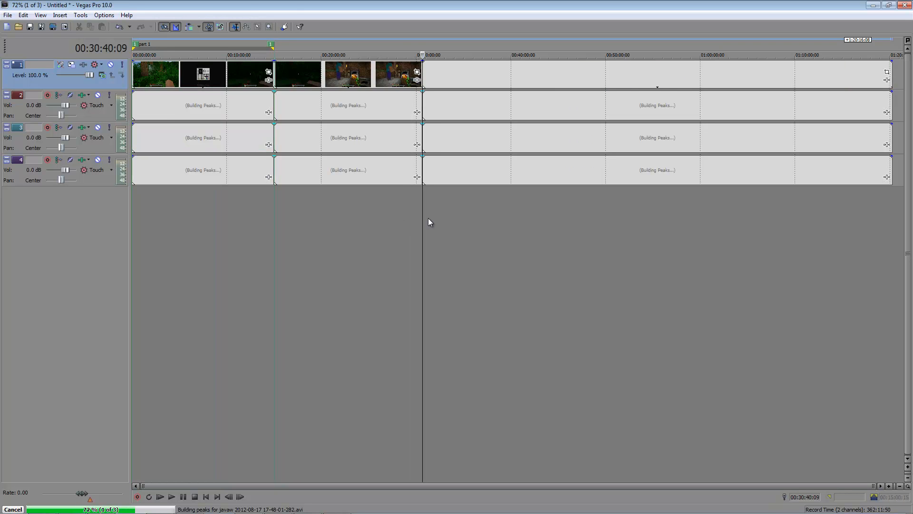
# Create a region named "part 2" spanning the second clip on the timeline.
pyautogui.click(337, 82)
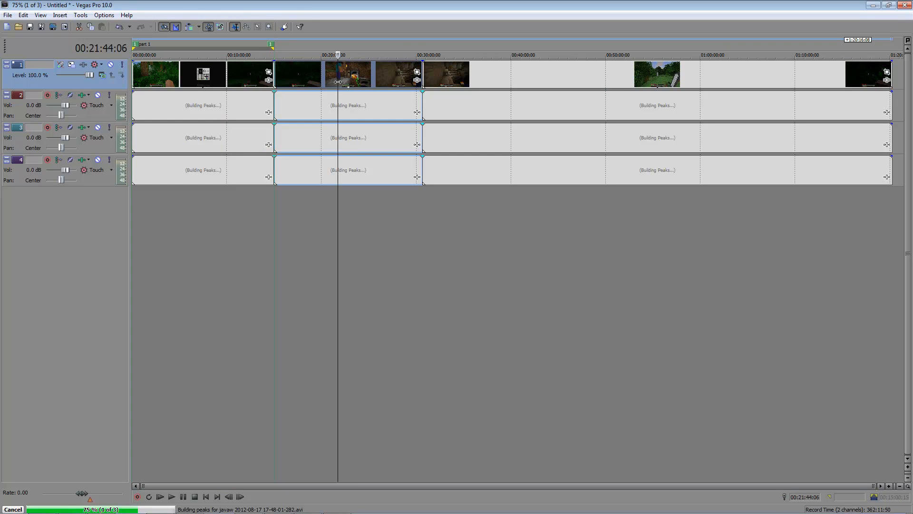
pyautogui.doubleClick(315, 83)
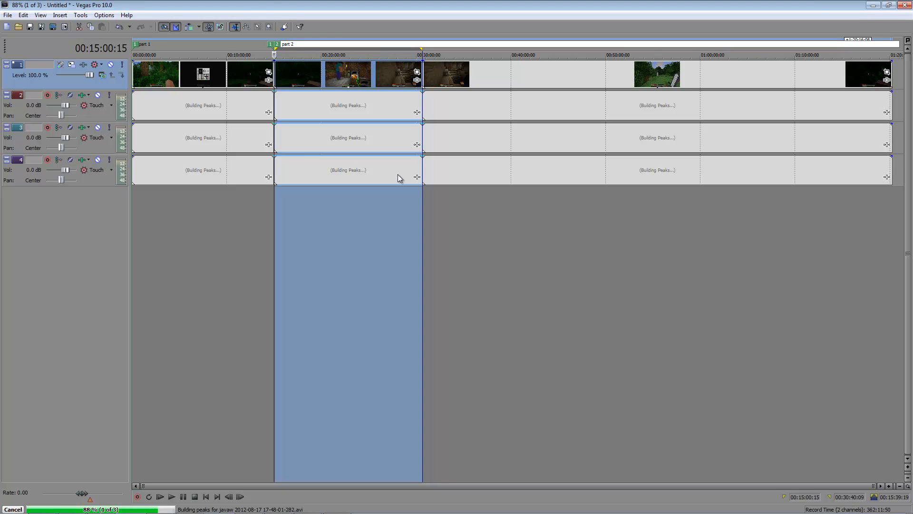
pyautogui.click(473, 220)
# Open the Batch Render script for a look and leave it without rendering anything.
pyautogui.click(212, 81)
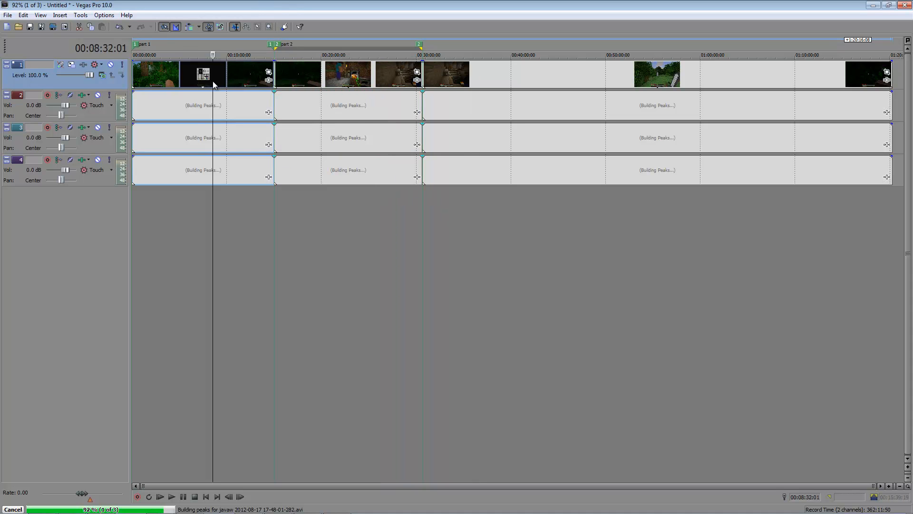
pyautogui.click(97, 16)
pyautogui.moveTo(77, 17)
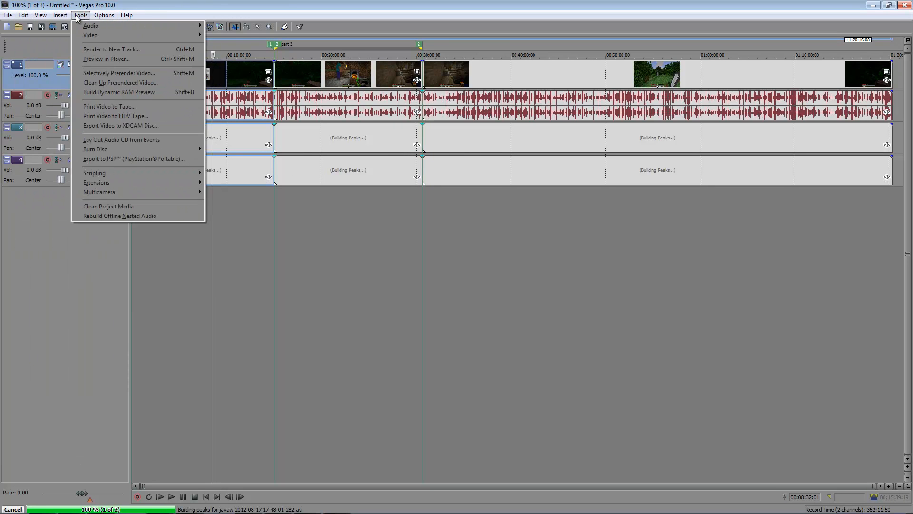
pyautogui.moveTo(144, 172)
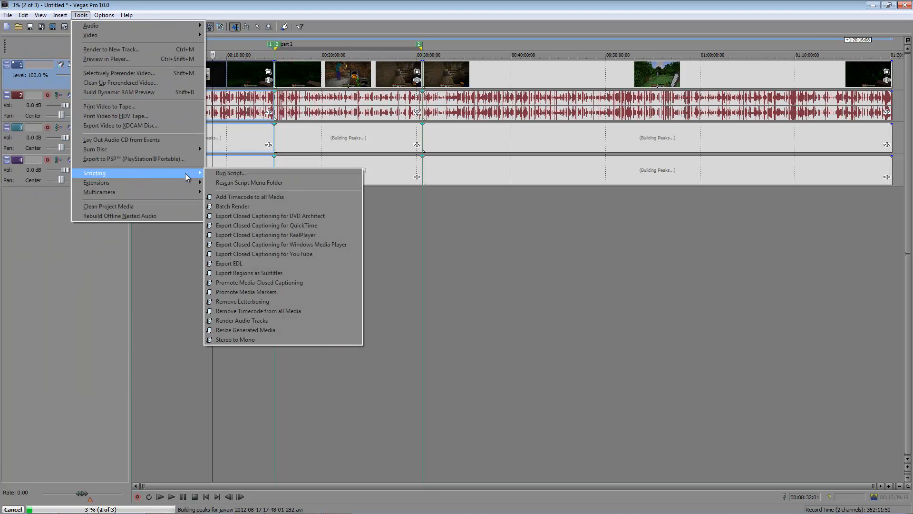
pyautogui.click(262, 205)
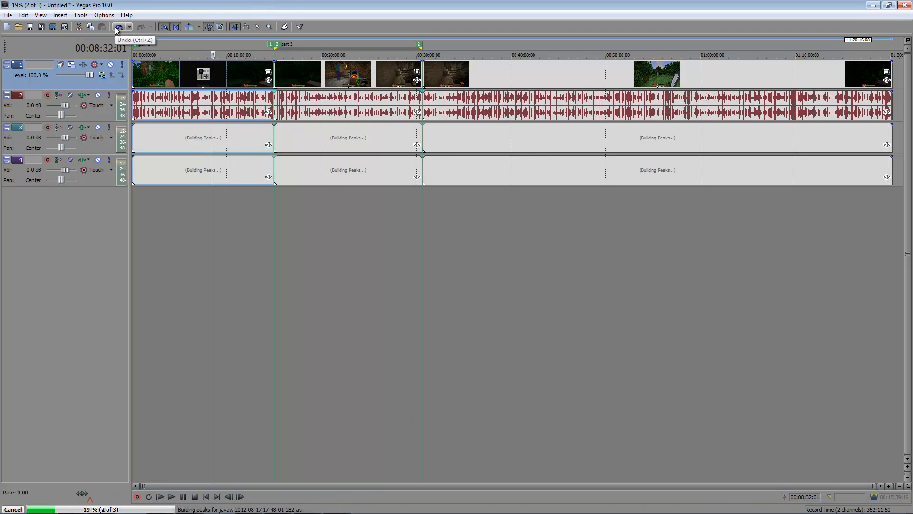
pyautogui.click(81, 15)
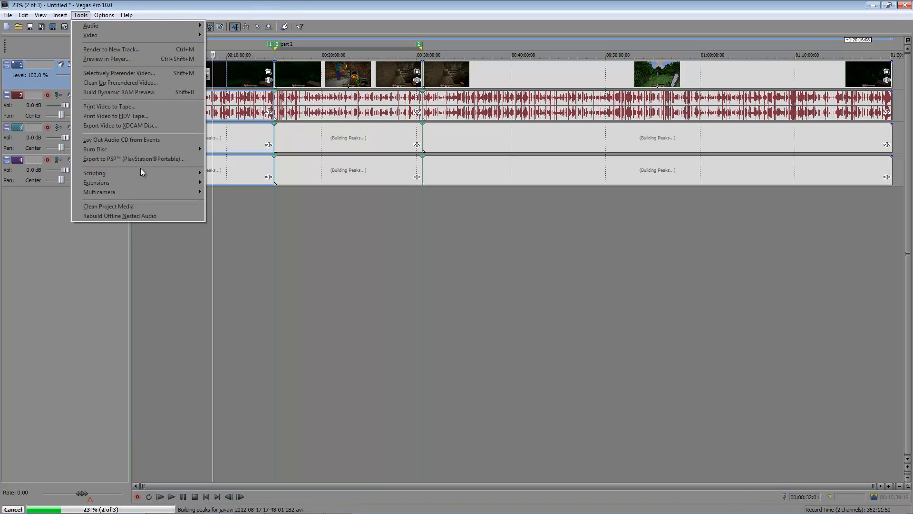
pyautogui.moveTo(143, 175)
pyautogui.click(281, 207)
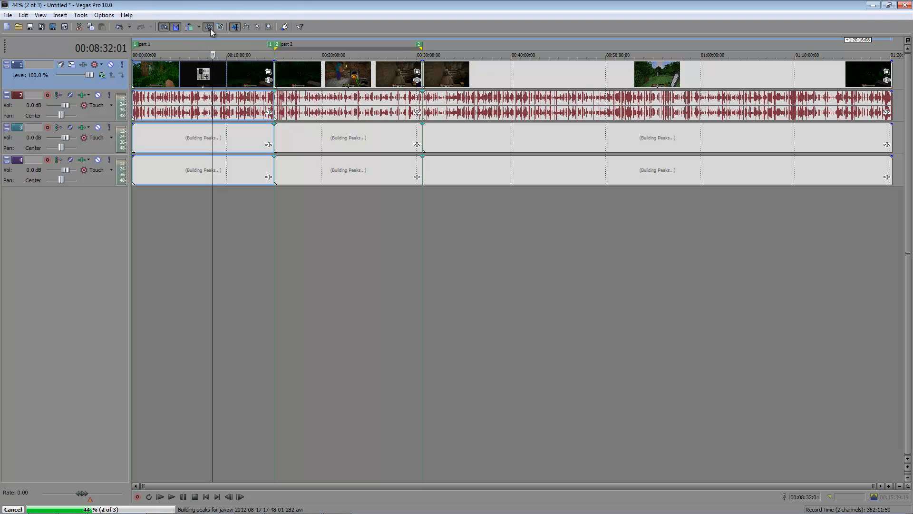
# Select the time range of the first clip, part 1, and open the Render As dialog for it.
pyautogui.click(164, 73)
pyautogui.doubleClick(164, 74)
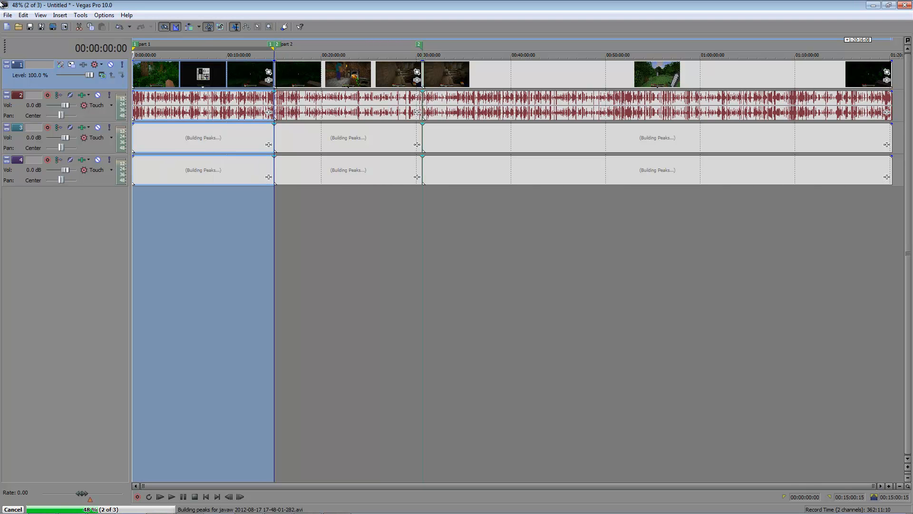
pyautogui.doubleClick(9, 10)
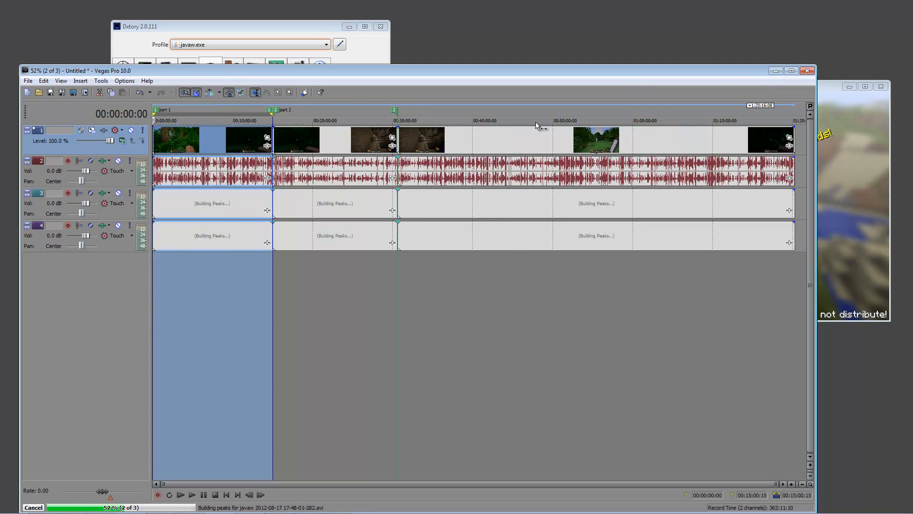
pyautogui.click(792, 70)
pyautogui.click(8, 15)
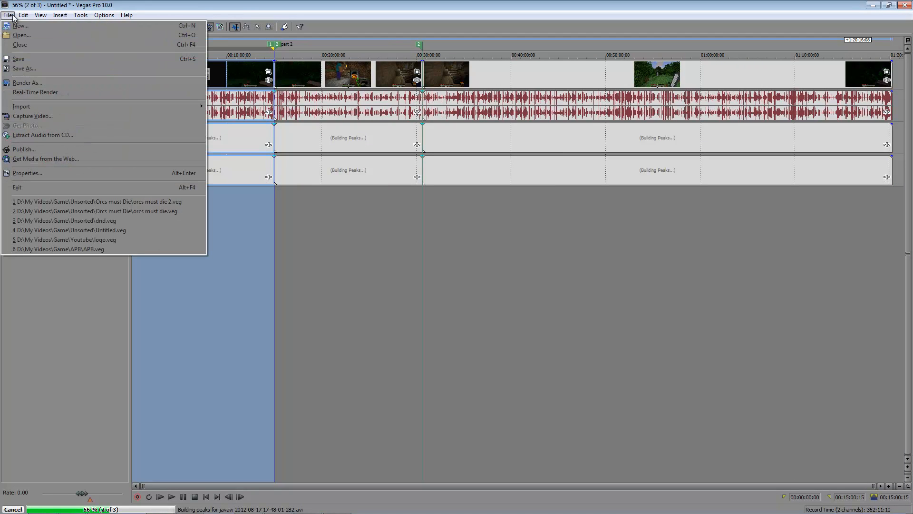
pyautogui.click(50, 84)
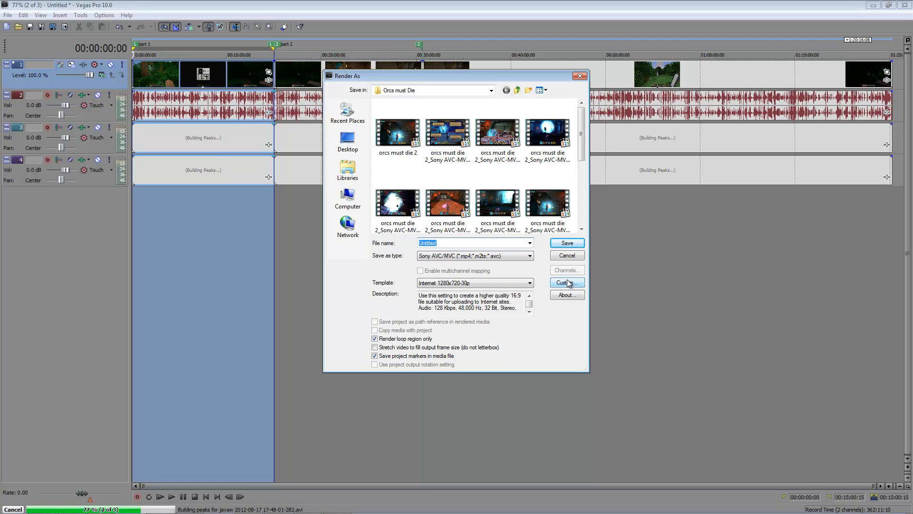
# Look through the render templates, keep Internet 1280x720-30p and open its custom settings.
pyautogui.click(530, 284)
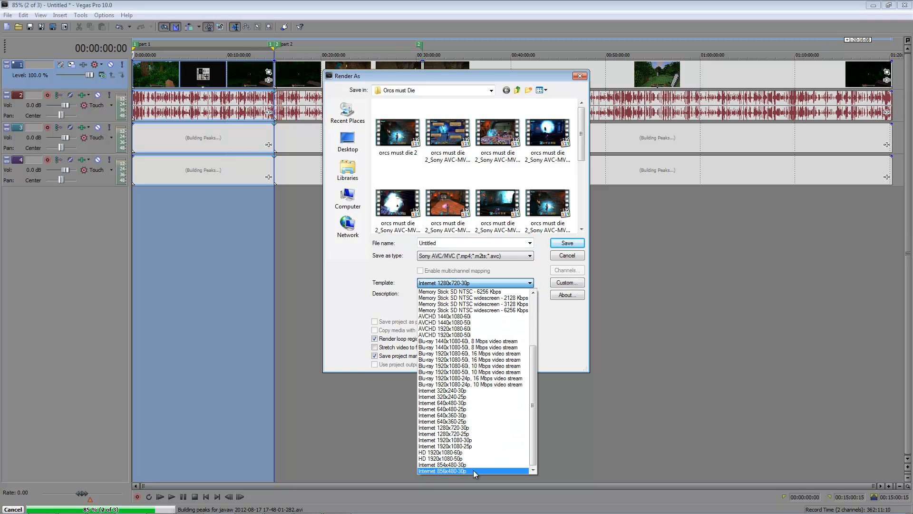
pyautogui.click(556, 346)
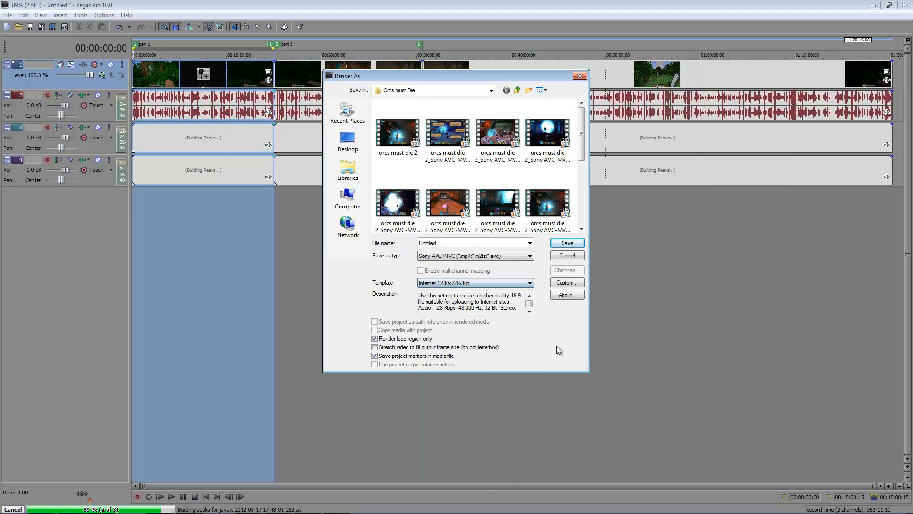
pyautogui.click(575, 284)
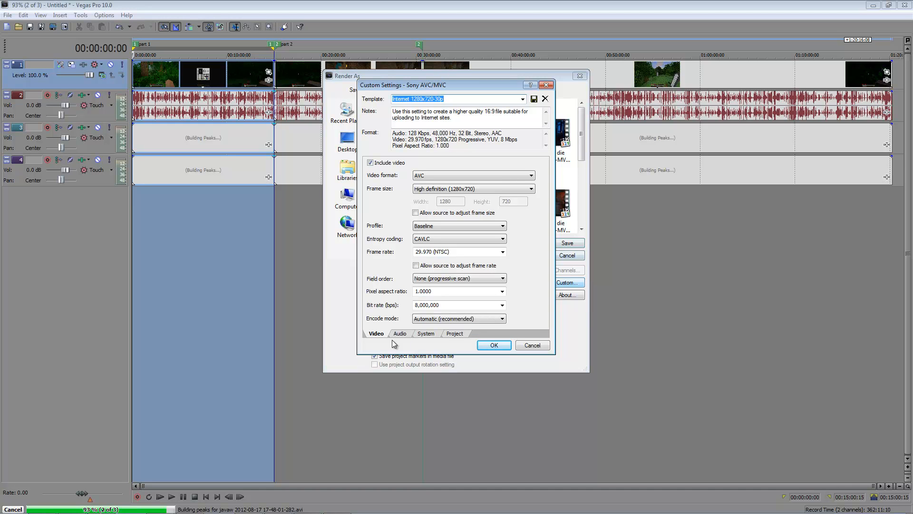
# Review the template's audio bit rate, sample rate, file format and project render settings, accept them and leave Render As without rendering.
pyautogui.click(407, 335)
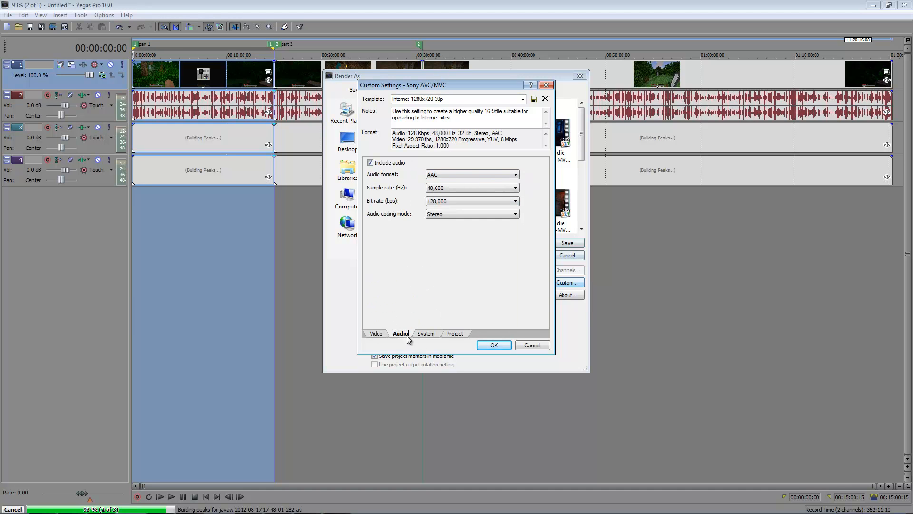
pyautogui.click(460, 206)
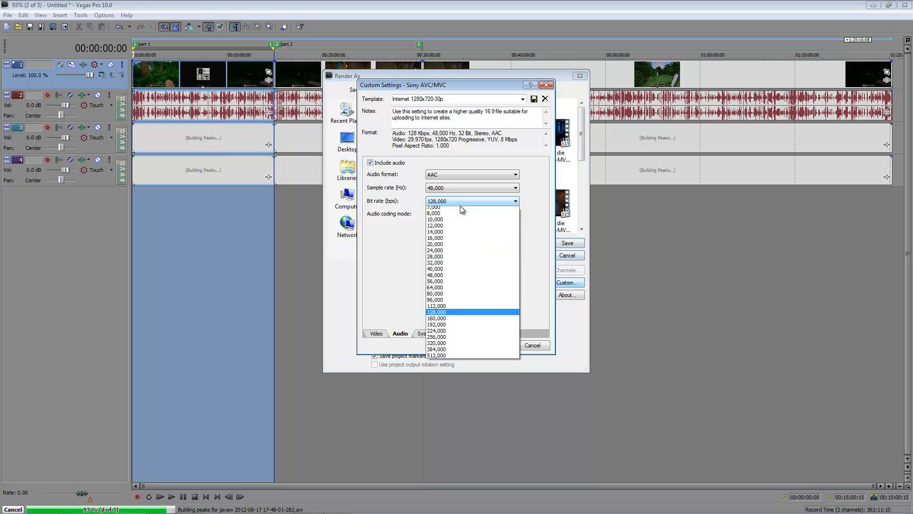
pyautogui.click(460, 206)
pyautogui.click(452, 188)
pyautogui.click(452, 187)
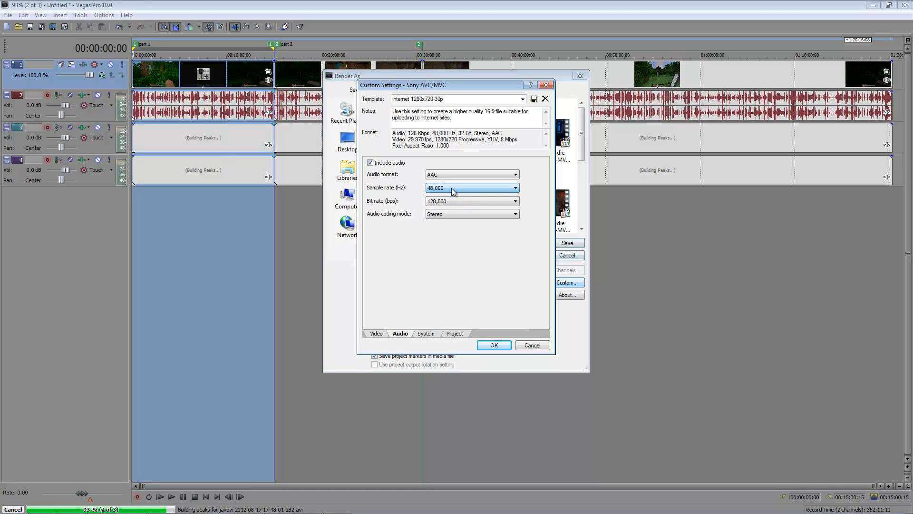
pyautogui.click(425, 334)
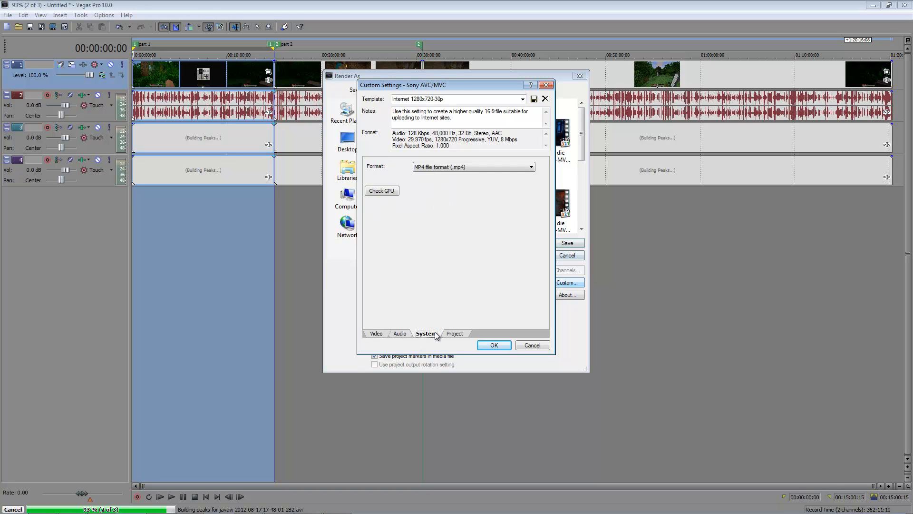
pyautogui.click(452, 167)
pyautogui.click(452, 167)
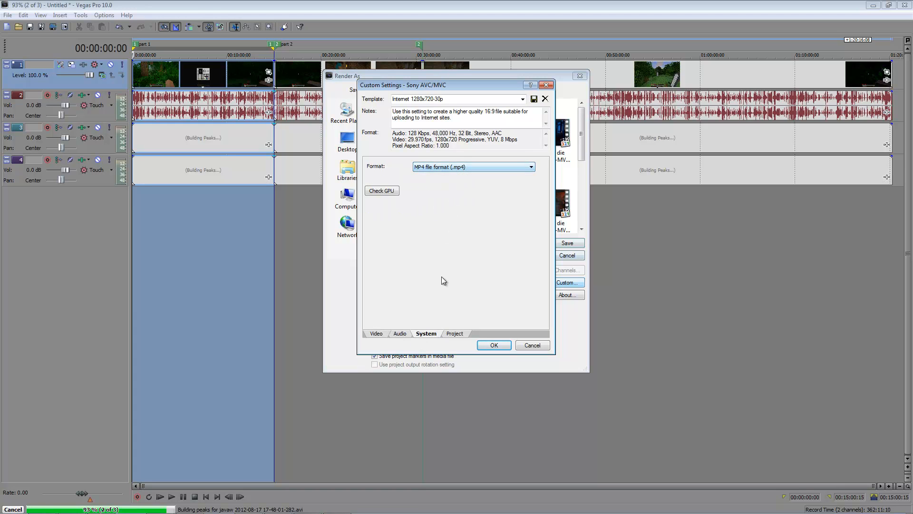
pyautogui.click(455, 333)
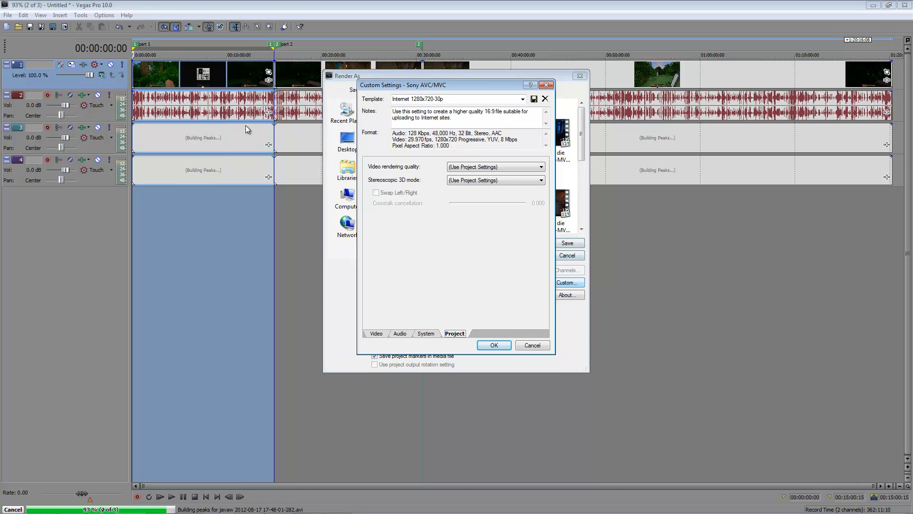
pyautogui.click(496, 347)
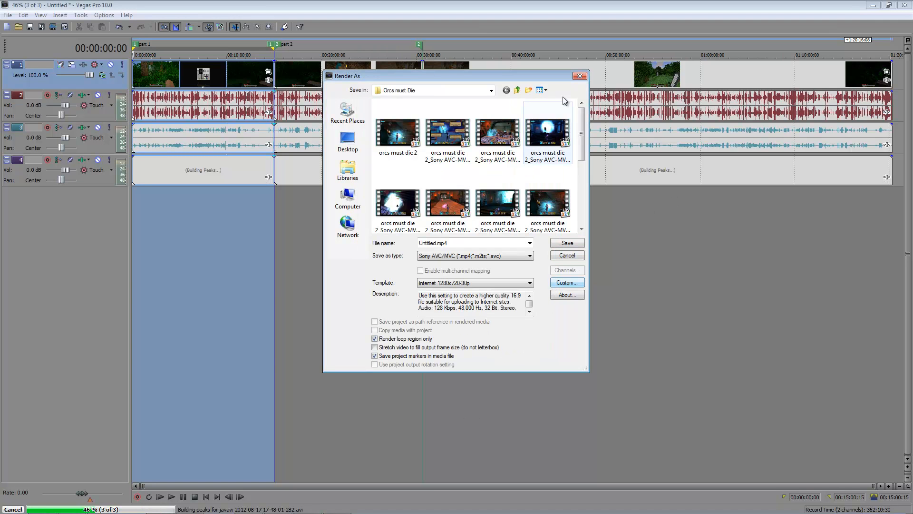
pyautogui.click(580, 76)
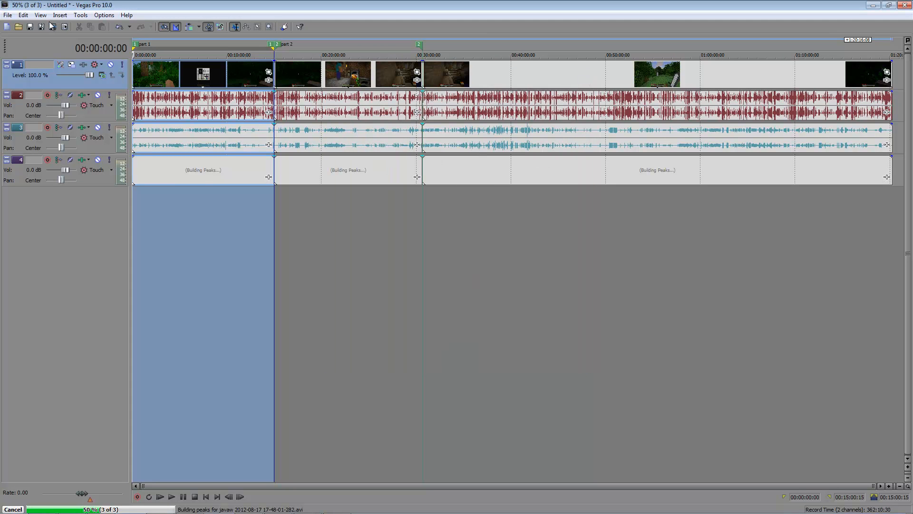
# Open the project properties, review the video template and frame rate choices, and accept the existing settings.
pyautogui.click(7, 15)
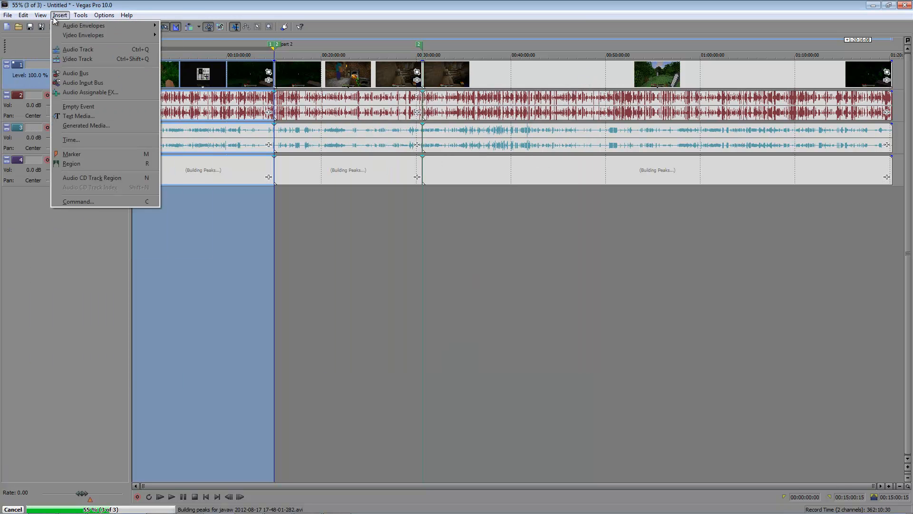
pyautogui.moveTo(105, 18)
pyautogui.moveTo(7, 15)
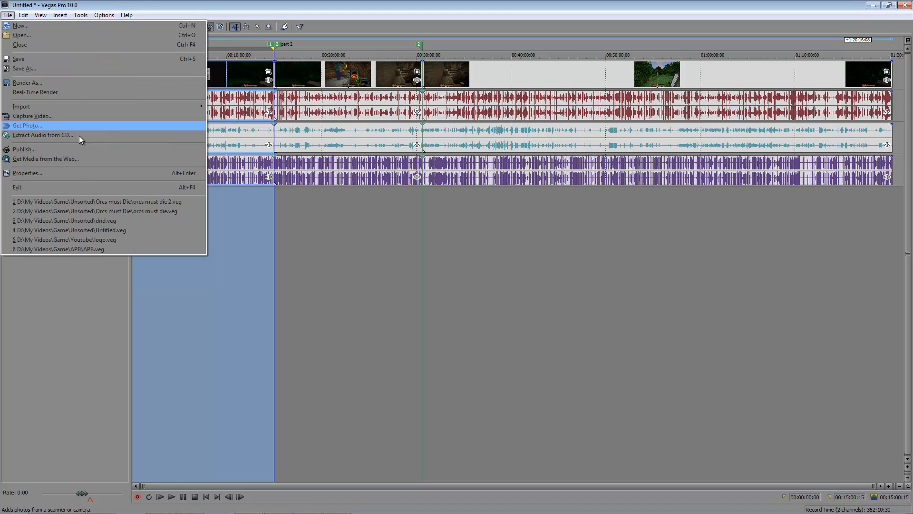
pyautogui.click(84, 173)
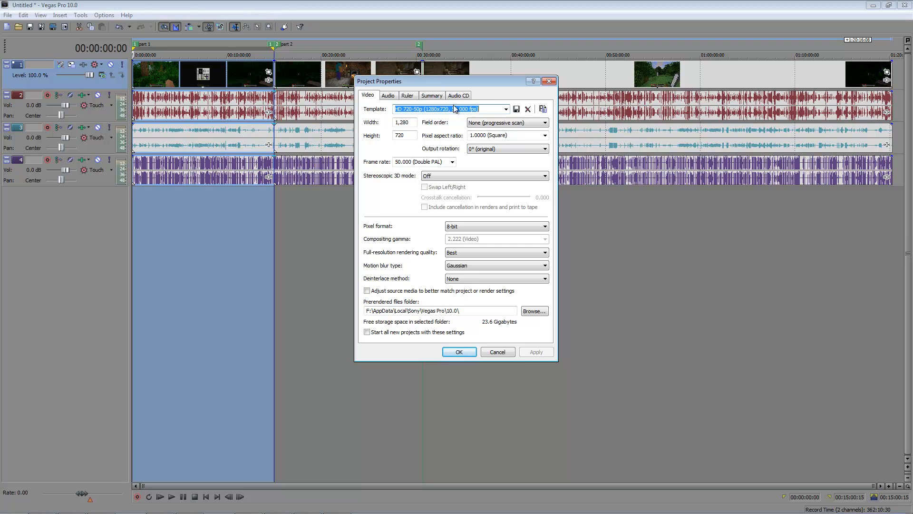
pyautogui.click(506, 109)
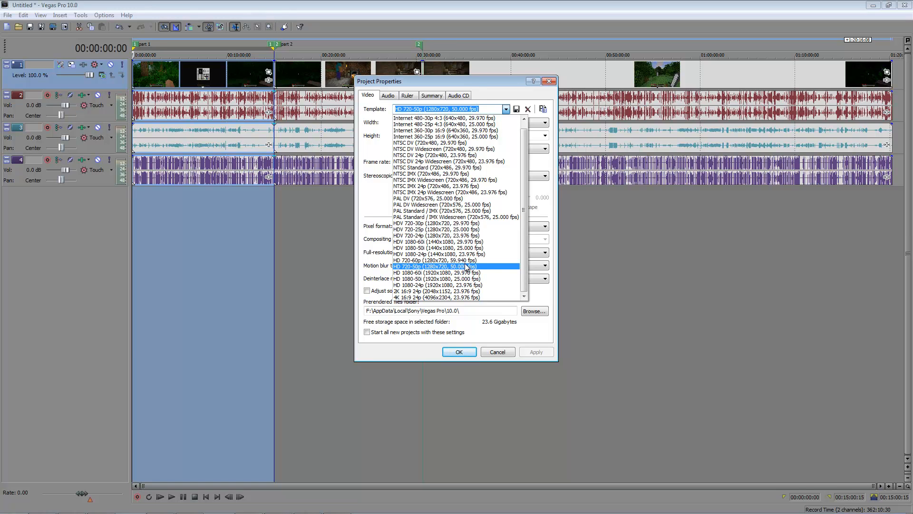
pyautogui.click(486, 319)
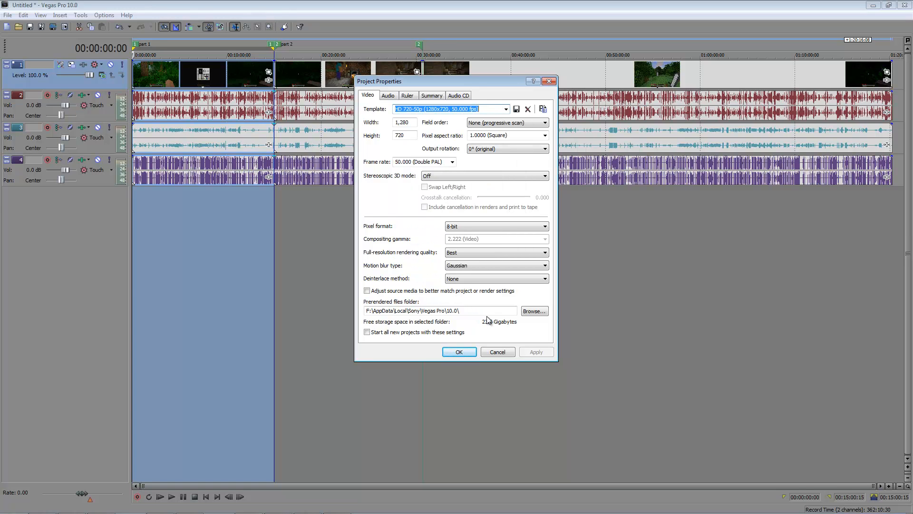
pyautogui.click(452, 162)
pyautogui.click(454, 160)
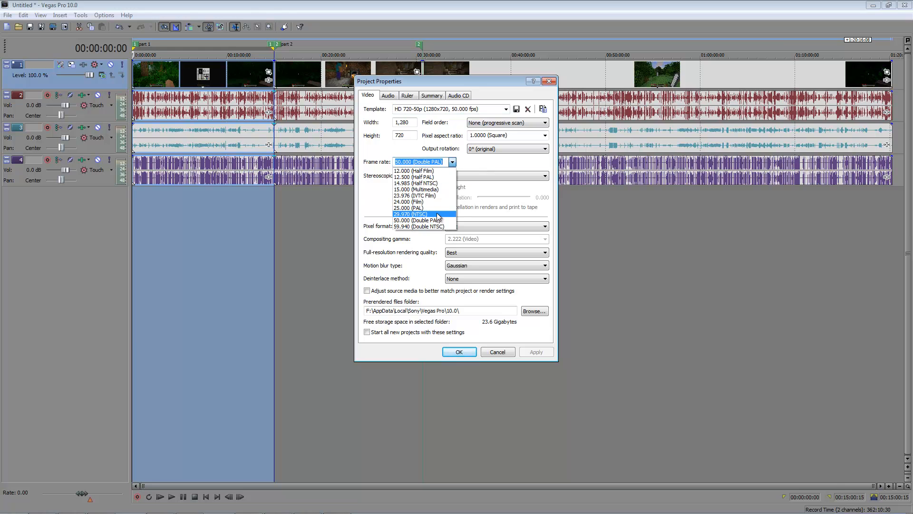
pyautogui.click(371, 148)
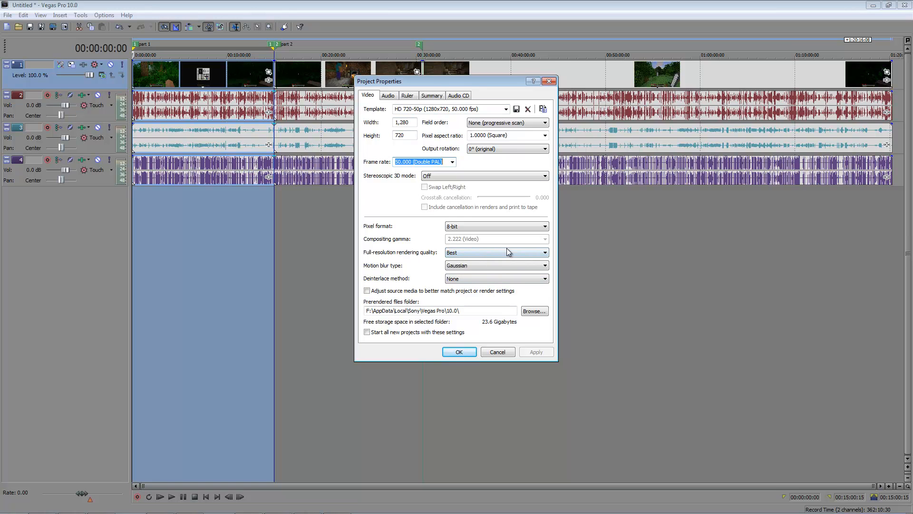
pyautogui.click(459, 352)
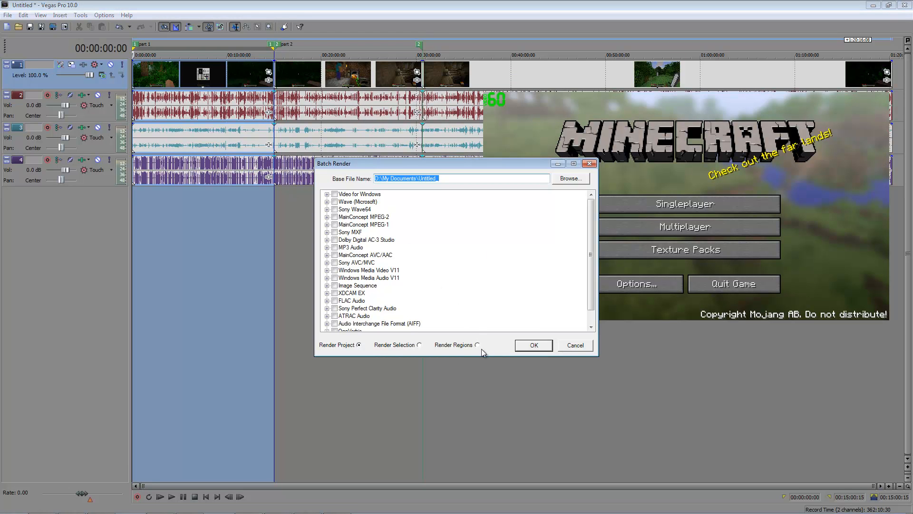
# Cancel the Batch Render script and dismiss its error message.
pyautogui.click(576, 346)
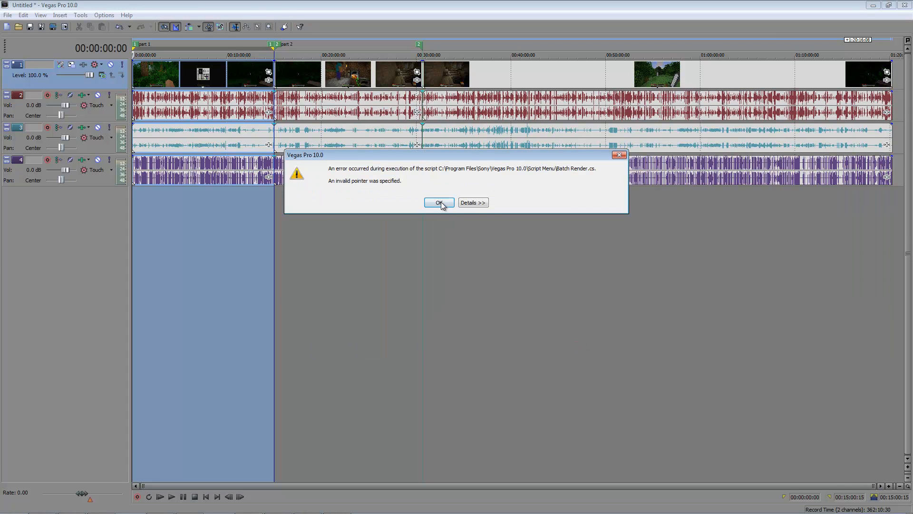
pyautogui.click(439, 202)
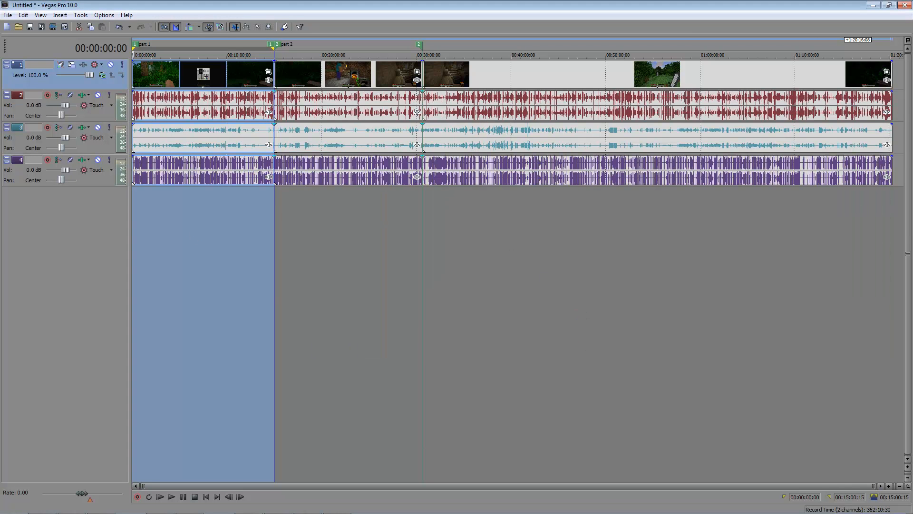
# Undo the part regions and the splits so the recording is a single clip across all tracks again.
pyautogui.moveTo(376, 511)
pyautogui.click(351, 109)
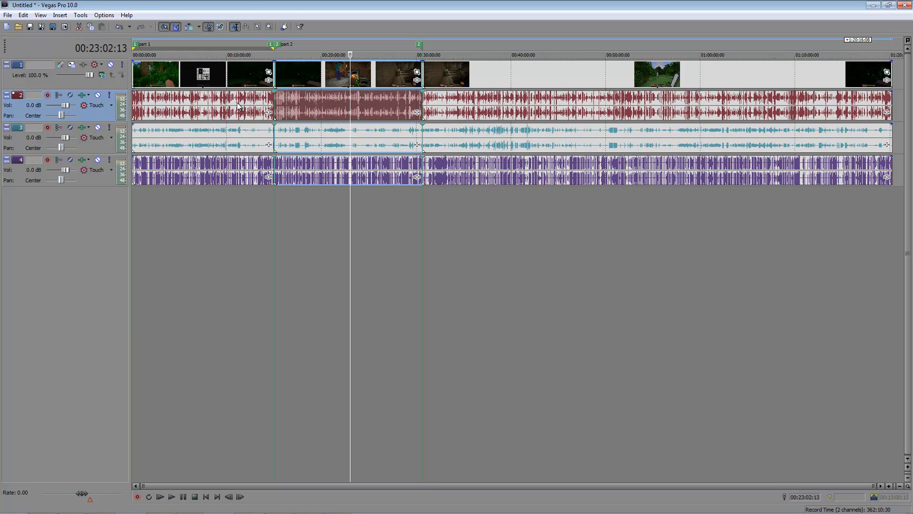
pyautogui.rightClick(237, 103)
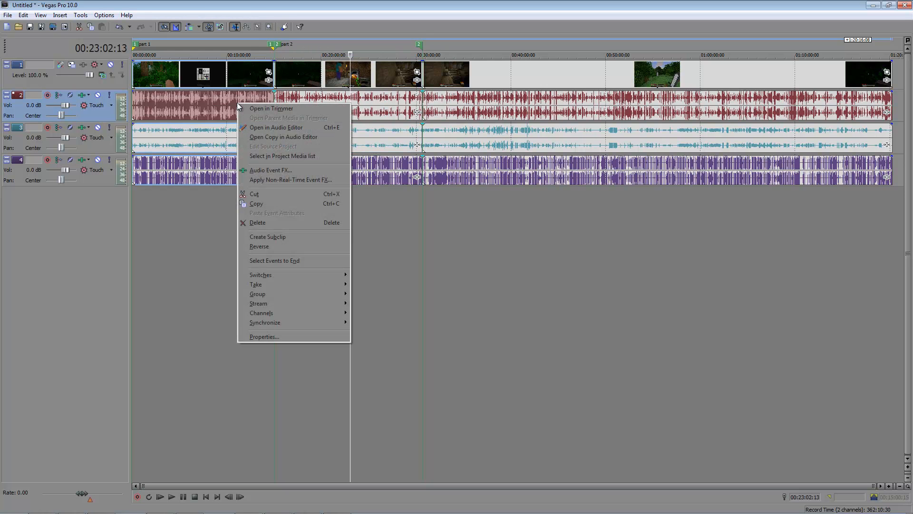
pyautogui.click(231, 388)
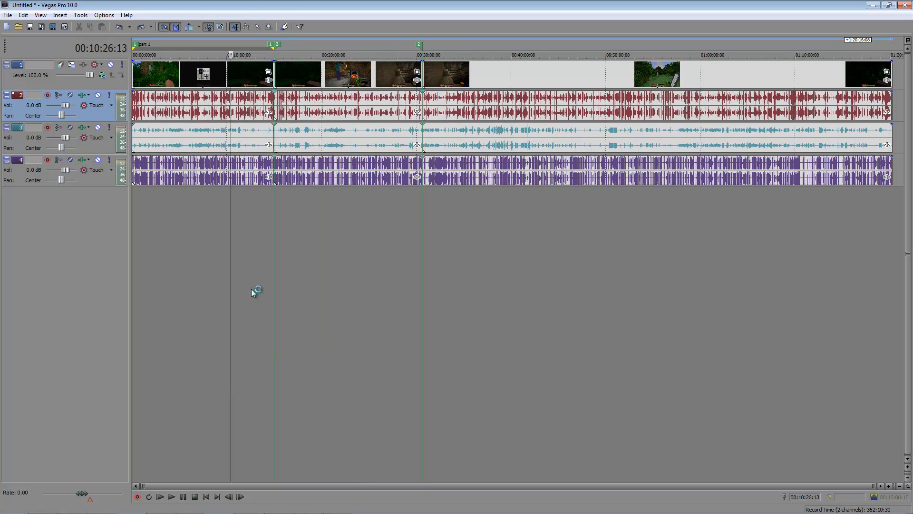
# Normalize the audio events on tracks 2, 3 and 4 one after another through their event switches.
pyautogui.rightClick(218, 110)
pyautogui.moveTo(270, 283)
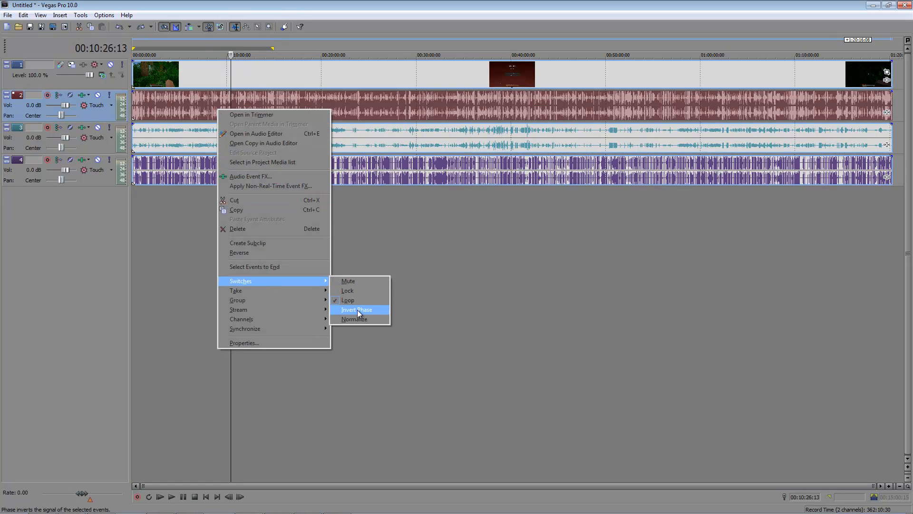
pyautogui.click(358, 317)
pyautogui.rightClick(293, 149)
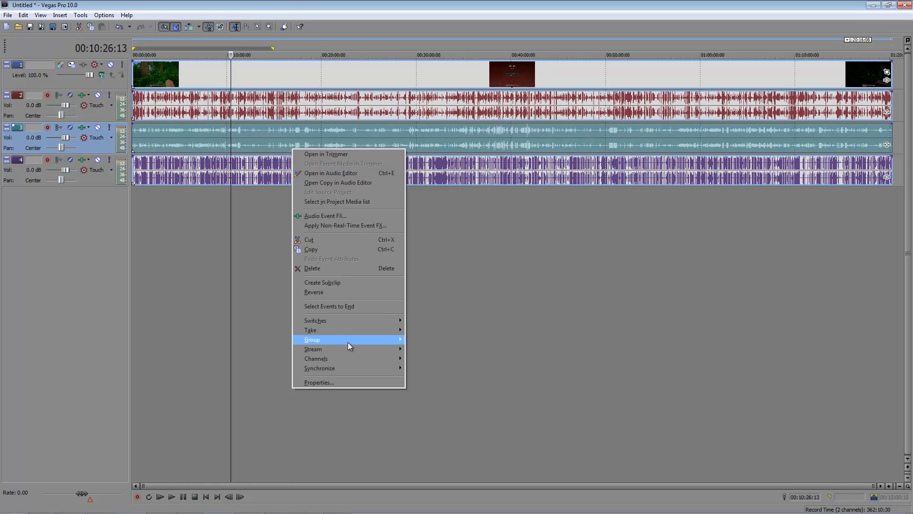
pyautogui.moveTo(363, 319)
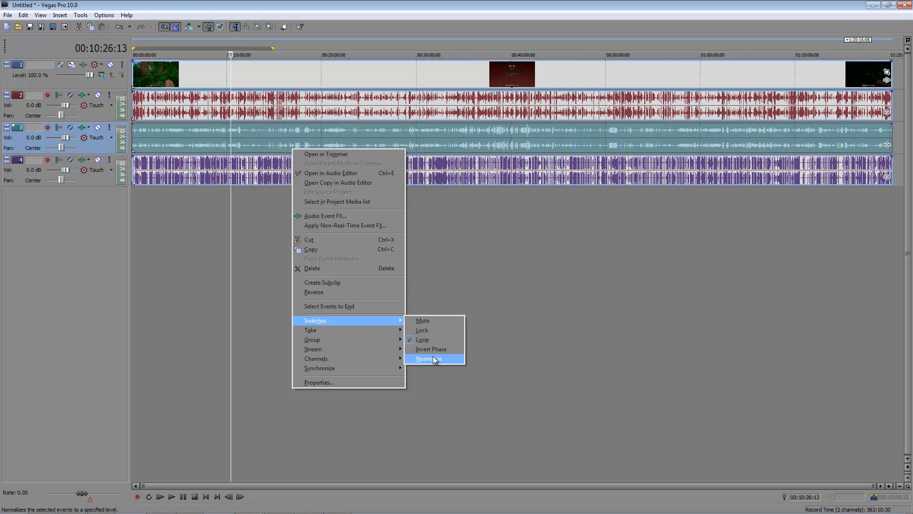
pyautogui.click(431, 350)
pyautogui.rightClick(374, 181)
pyautogui.rightClick(335, 176)
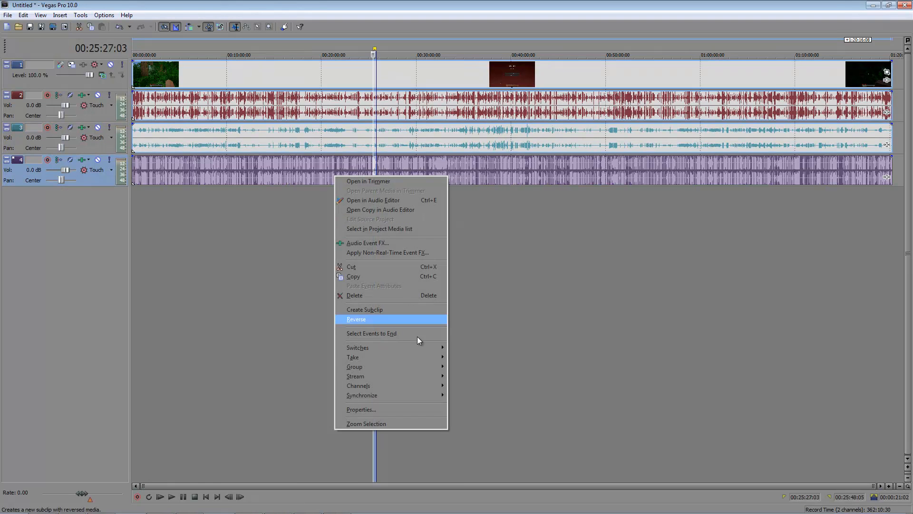
pyautogui.moveTo(415, 358)
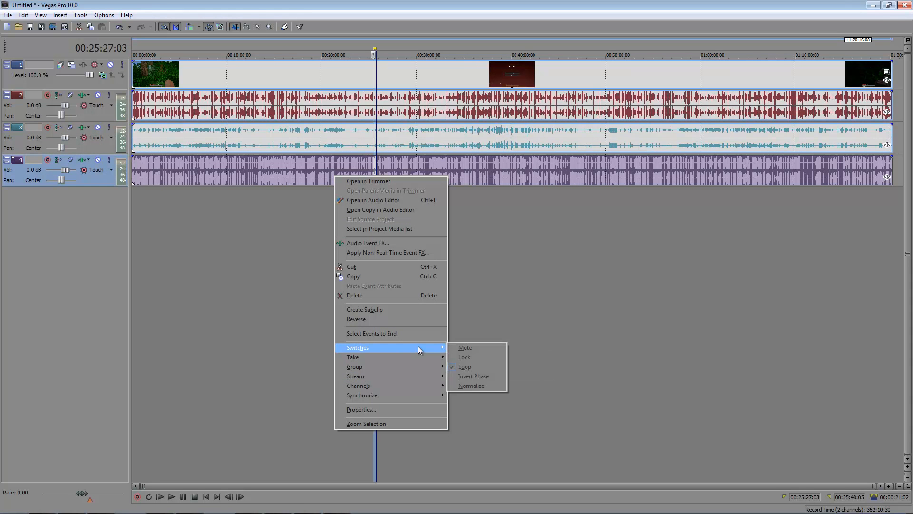
pyautogui.click(490, 385)
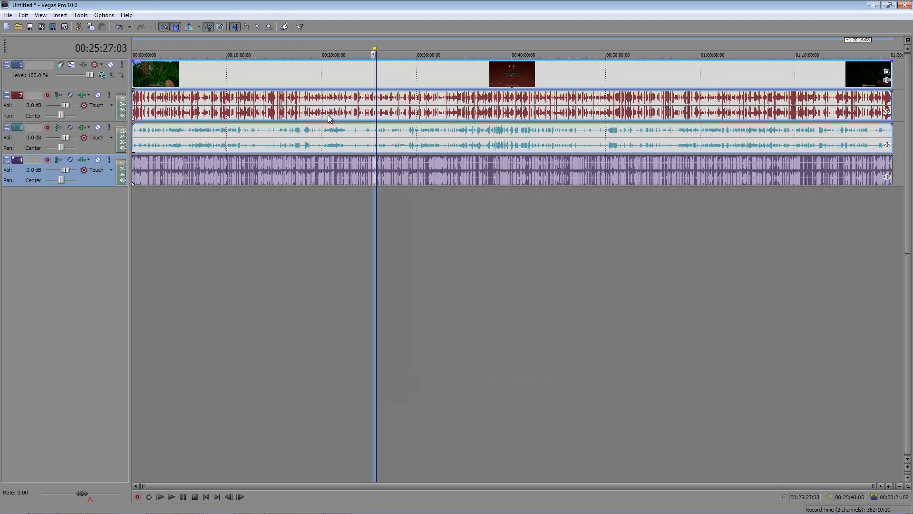
# Disable resampling for the video event on track 1.
pyautogui.click(276, 72)
pyautogui.rightClick(254, 74)
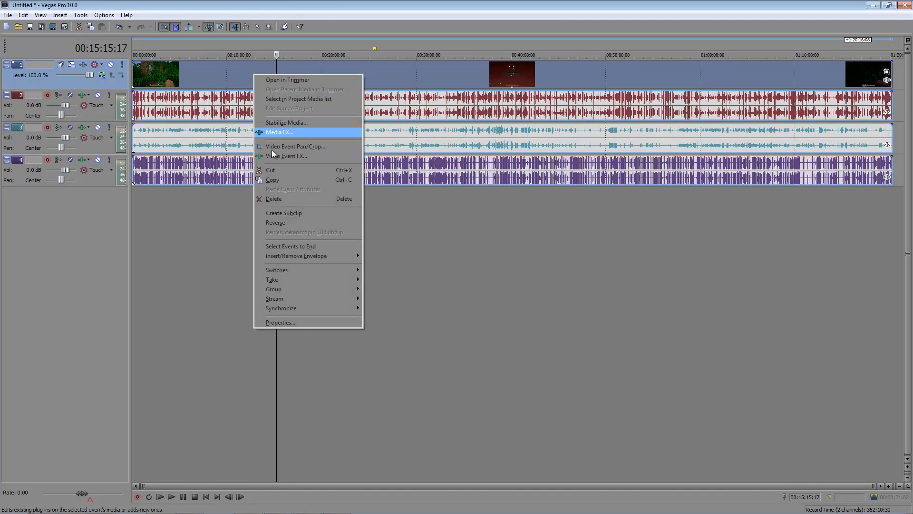
pyautogui.moveTo(335, 272)
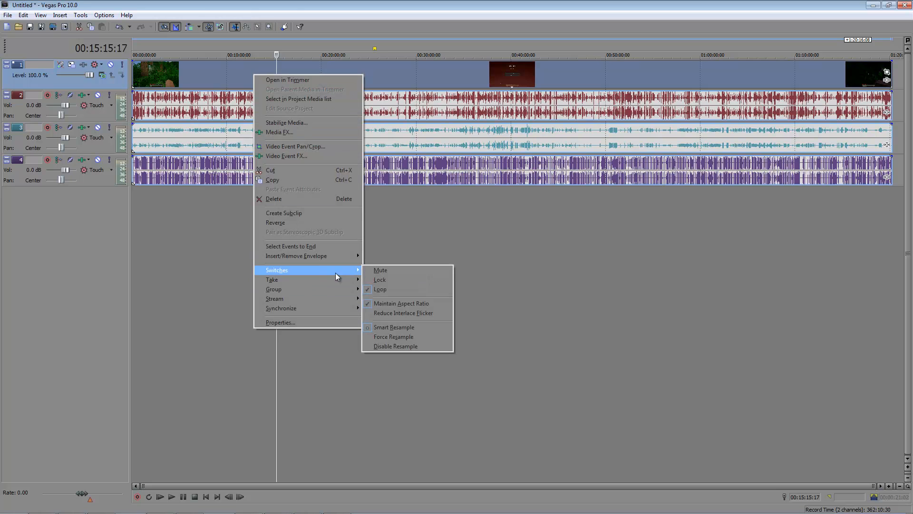
pyautogui.click(401, 347)
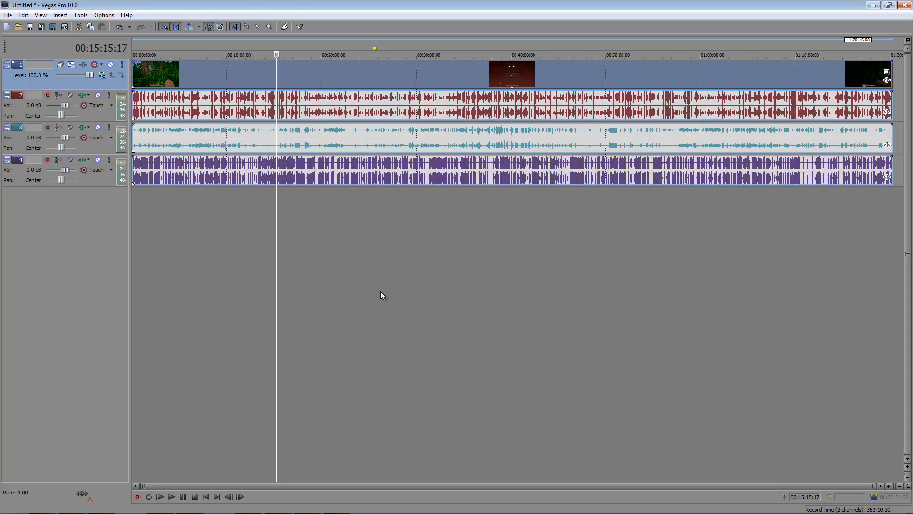
pyautogui.click(262, 251)
pyautogui.click(214, 239)
pyautogui.click(326, 222)
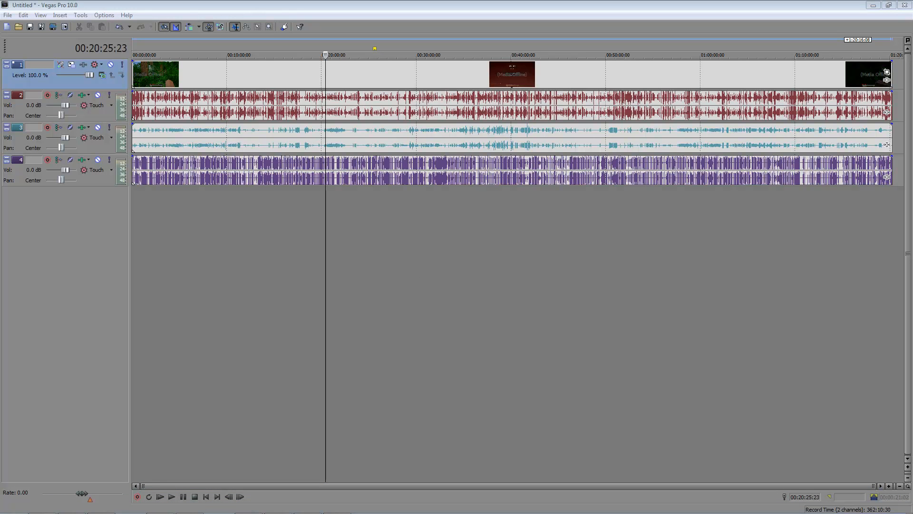
# Minimize Vegas Pro and close the Minecraft game window, leaving Dxtory open.
pyautogui.click(874, 8)
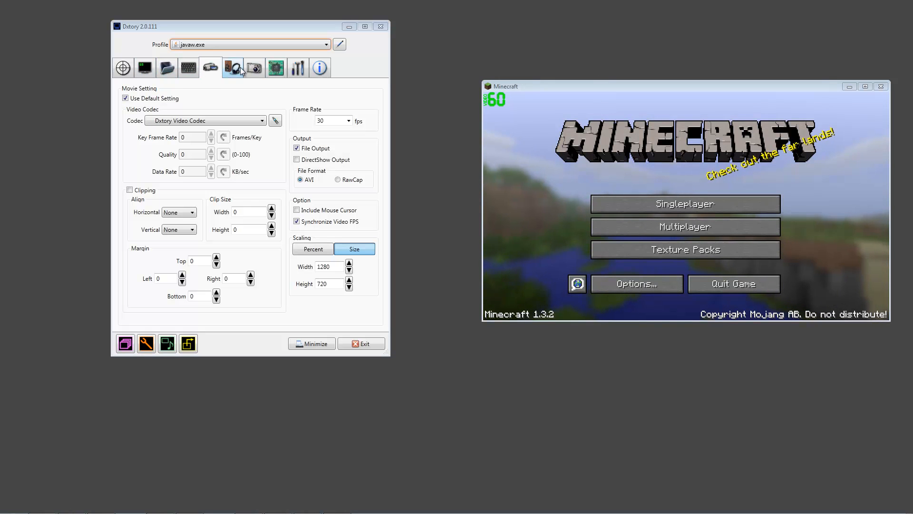
pyautogui.click(881, 87)
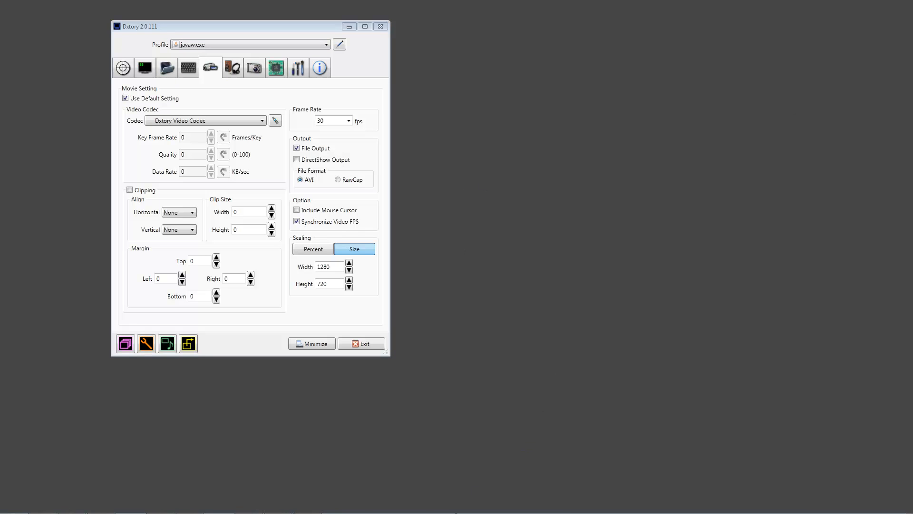
pyautogui.moveTo(456, 513)
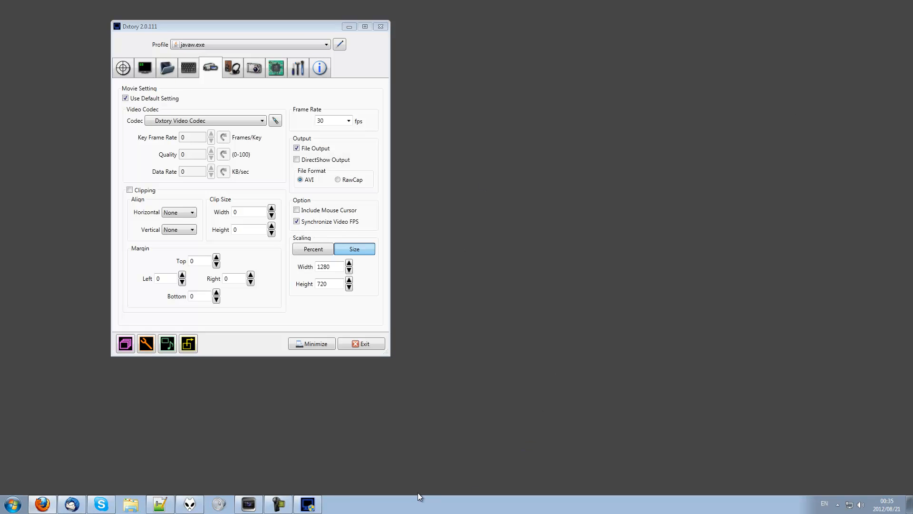